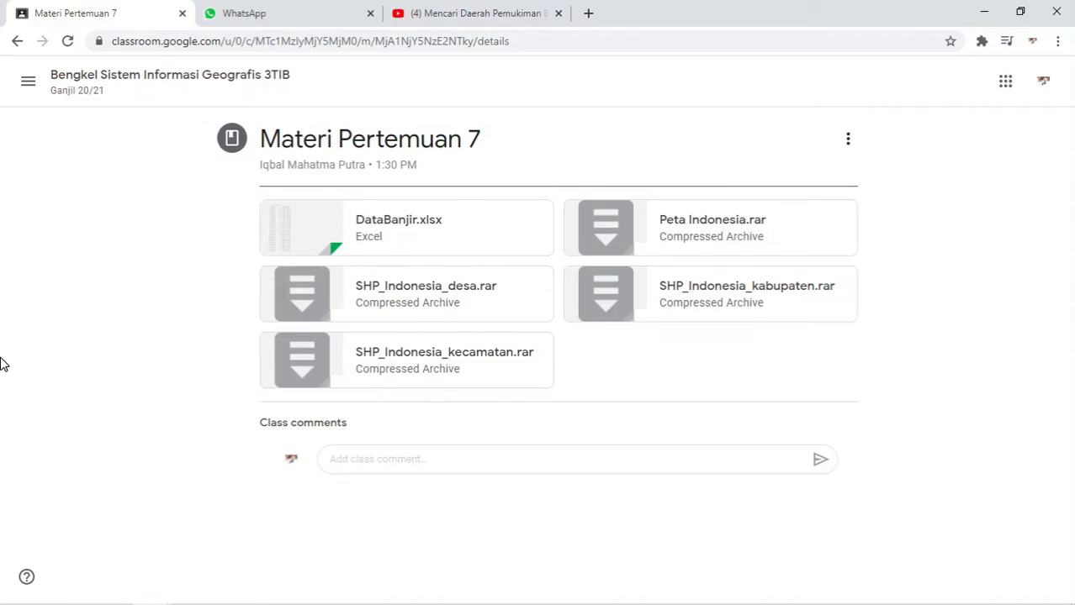
Preview DataBanjir.xlsx from the class materials to examine the flood place names, victim numbers and X/Y coordinates, then return to the materials list.
{"action": "left_click", "coordinate": [330, 236]}
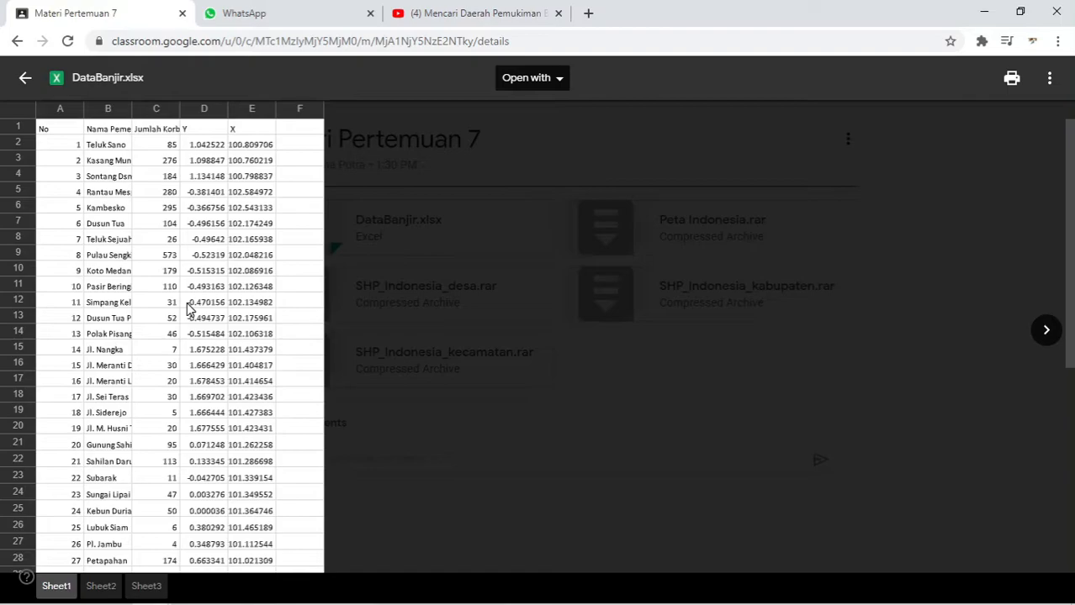
{"action": "key", "text": "alt+Tab"}
{"action": "key", "text": "alt+Tab"}
{"action": "left_click", "coordinate": [333, 357]}
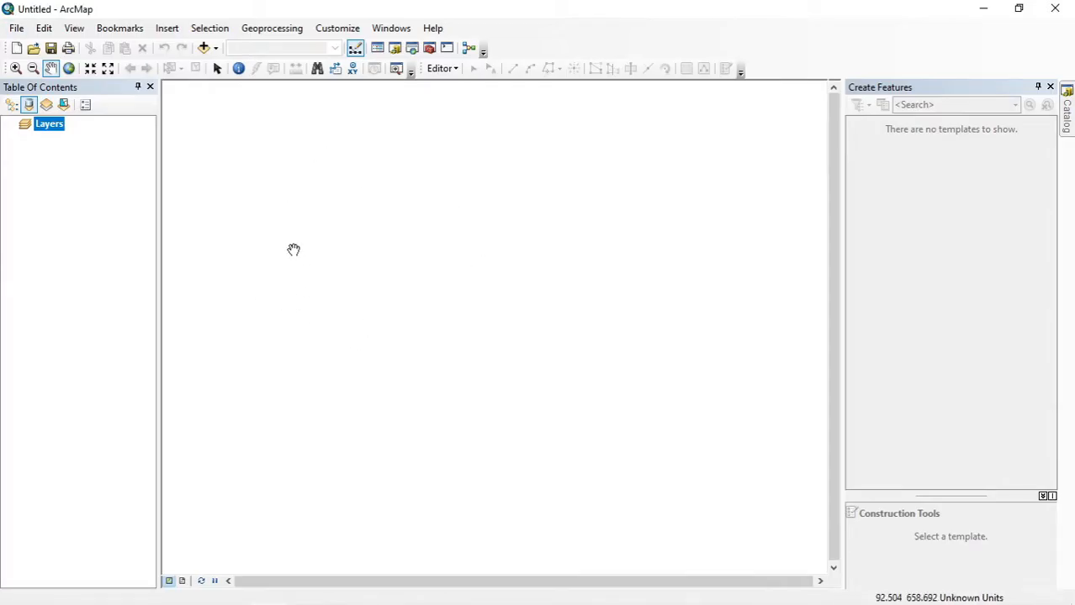
{"action": "key", "text": "alt+Tab"}
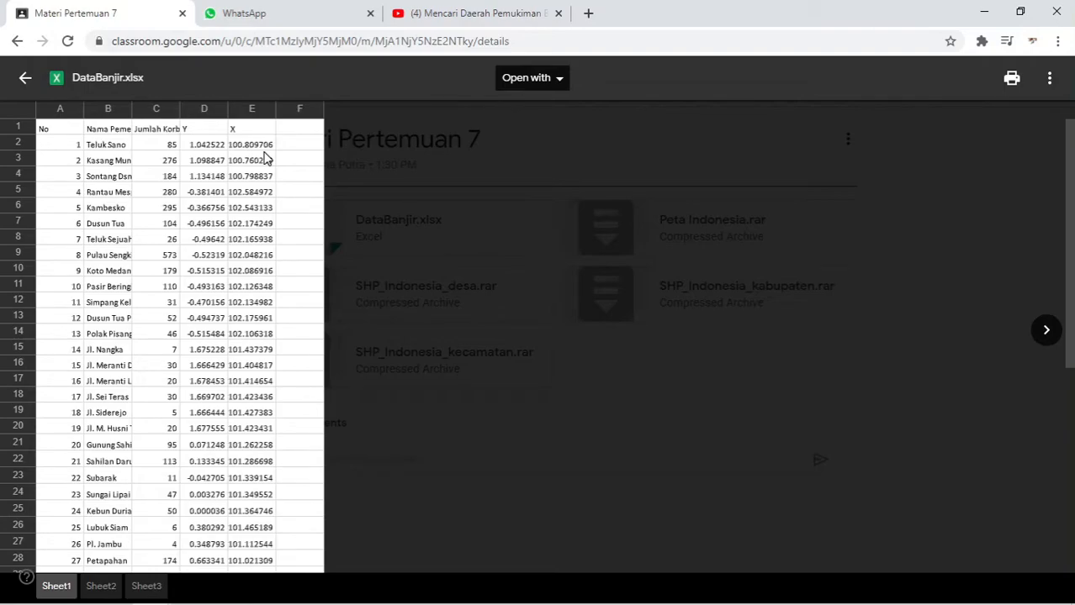
{"action": "left_click", "coordinate": [22, 78]}
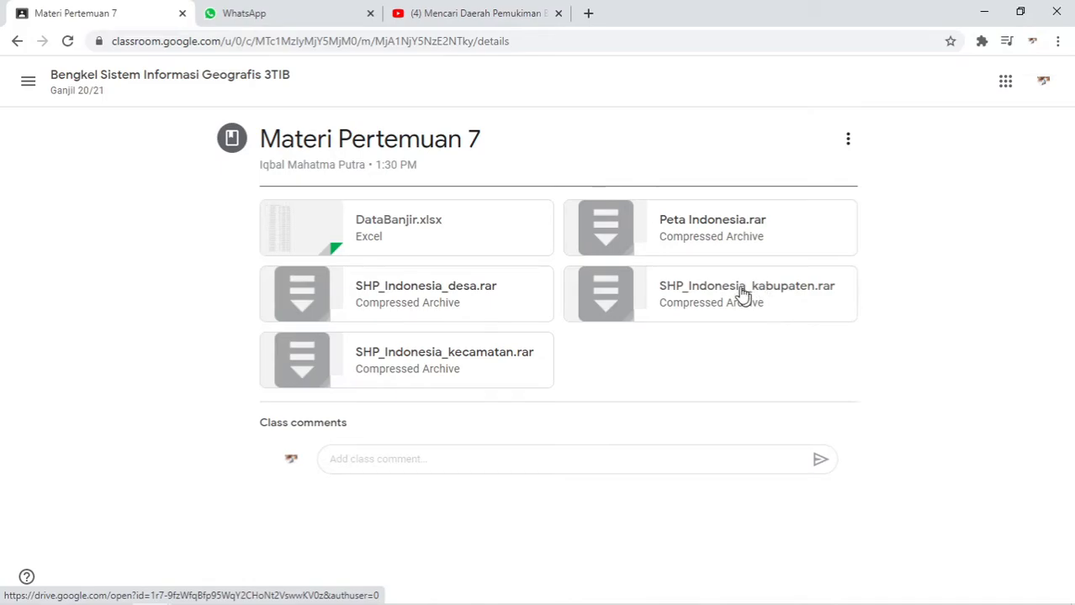
Switch to File Explorer and inspect the shapefile files in the extracted SHP_Indonesia_desa folder.
{"action": "key", "text": "alt+Tab"}
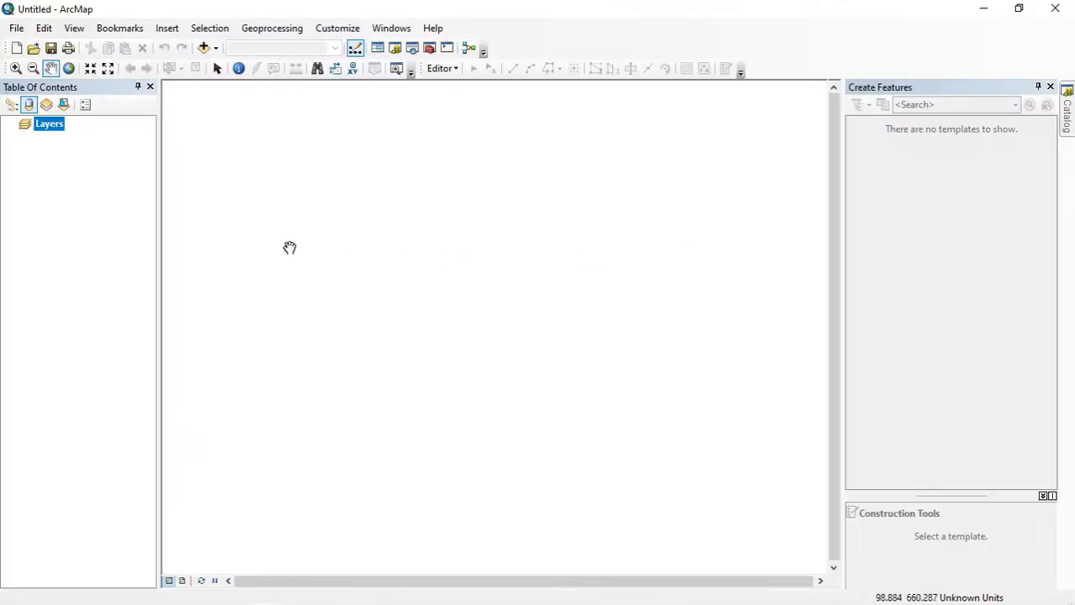
{"action": "left_click", "coordinate": [113, 185]}
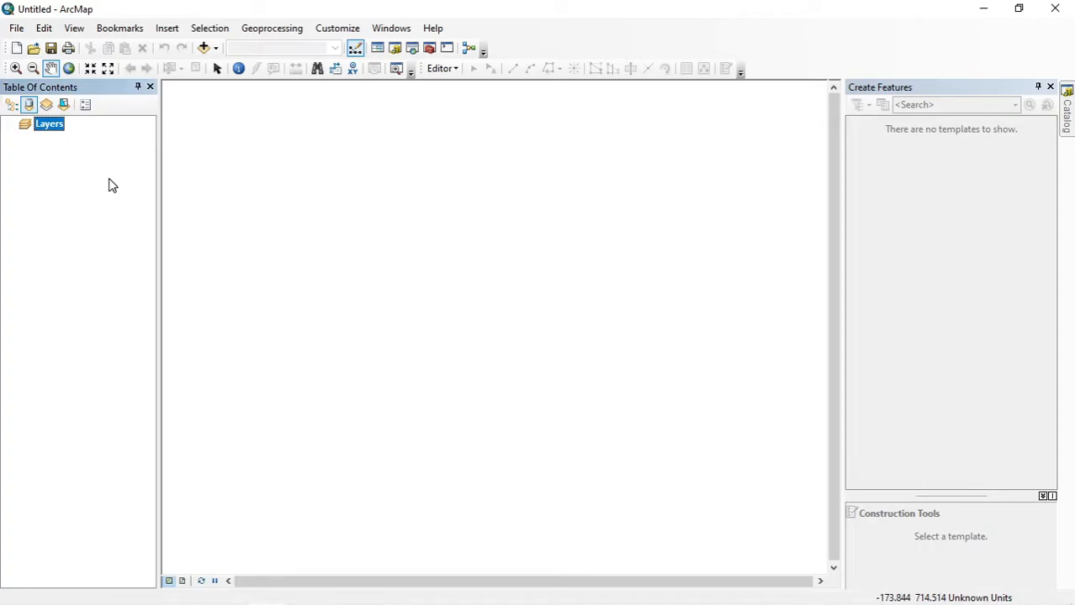
{"action": "key", "text": "alt+Tab"}
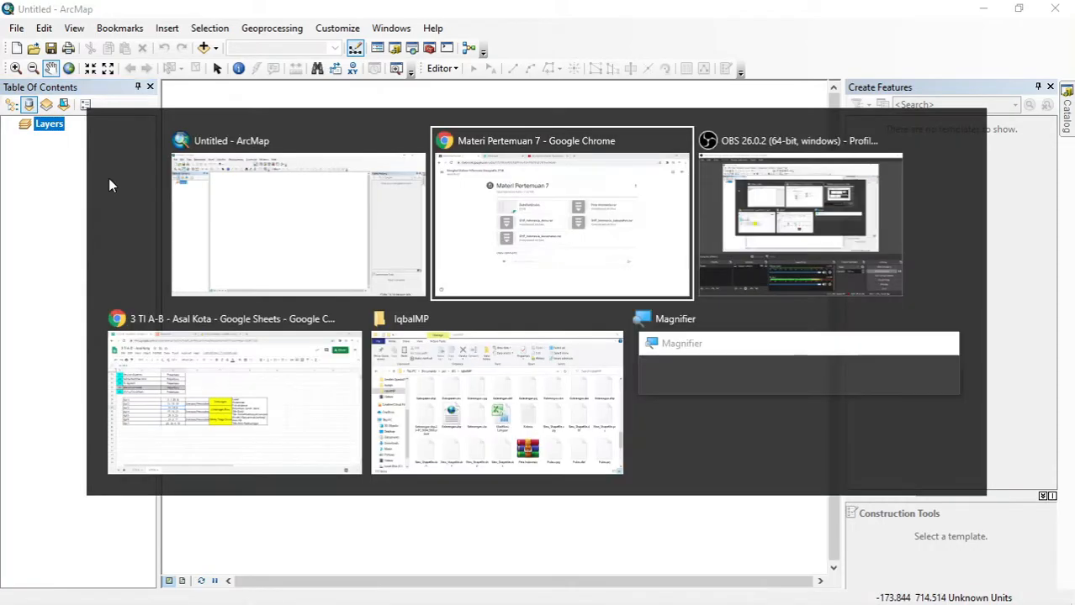
{"action": "key", "text": "alt+Tab"}
{"action": "key", "text": "alt+Tab"}
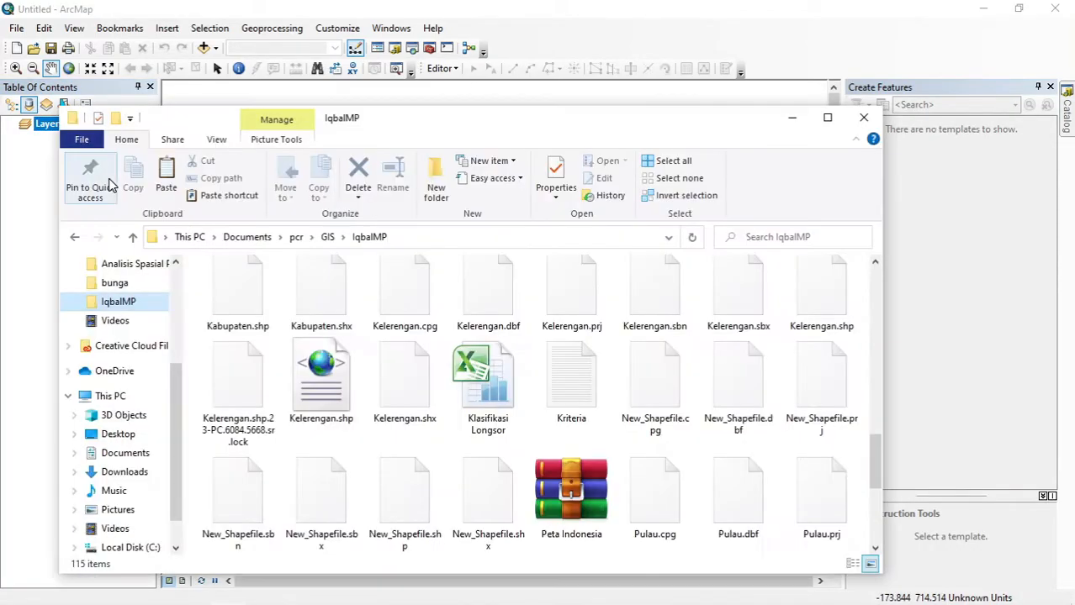
{"action": "scroll", "coordinate": [421, 378], "scroll_direction": "up", "scroll_amount": 10}
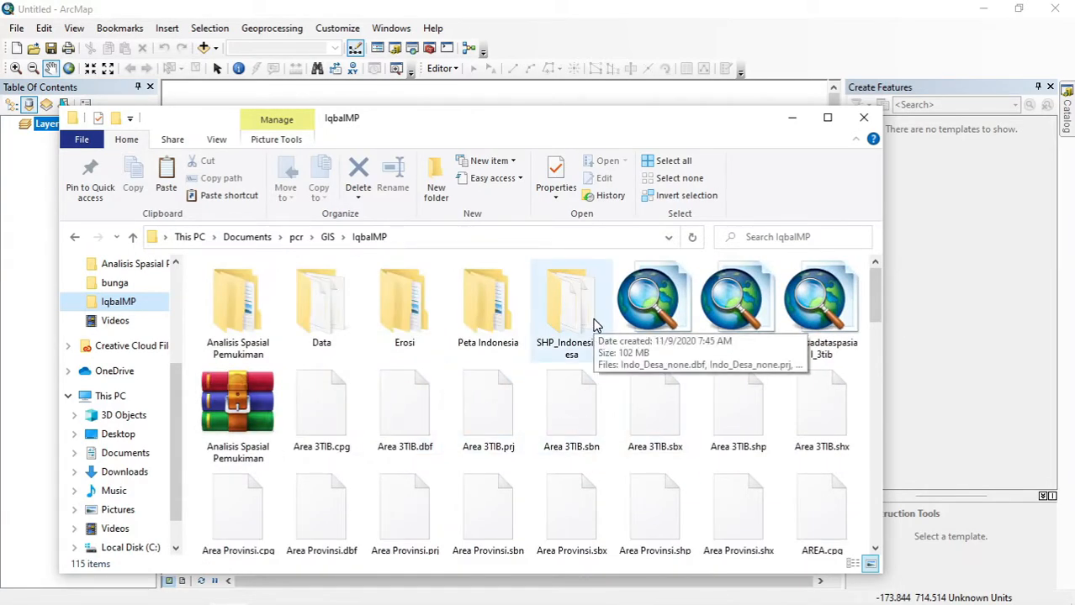
{"action": "double_click", "coordinate": [594, 325]}
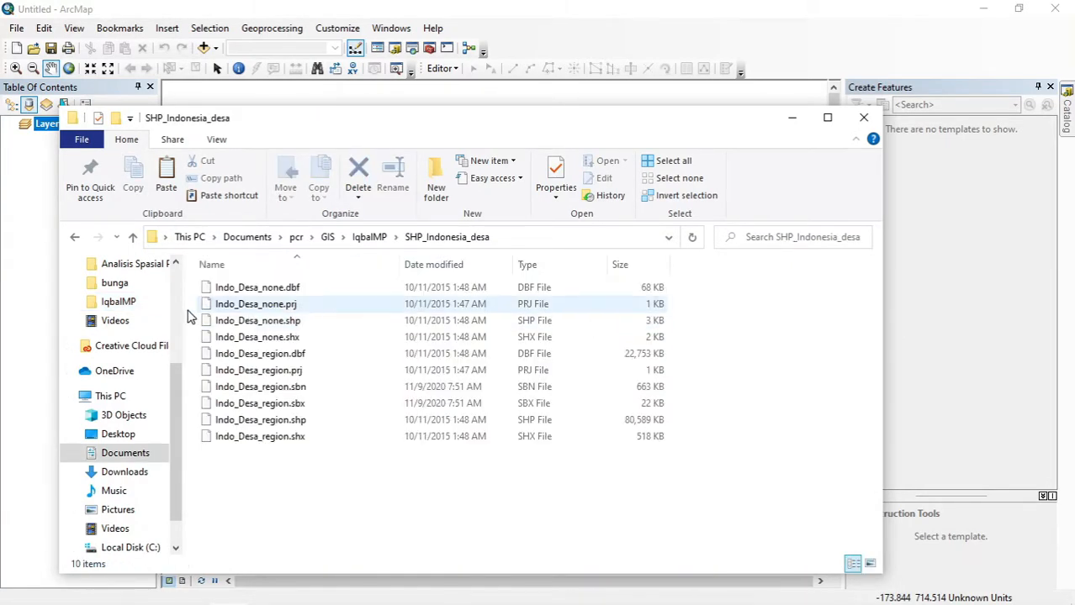
Switch back to ArcMap and add Indo_Desa_region.shp from the SHP_Indonesia_desa folder to the map.
{"action": "left_click", "coordinate": [31, 254]}
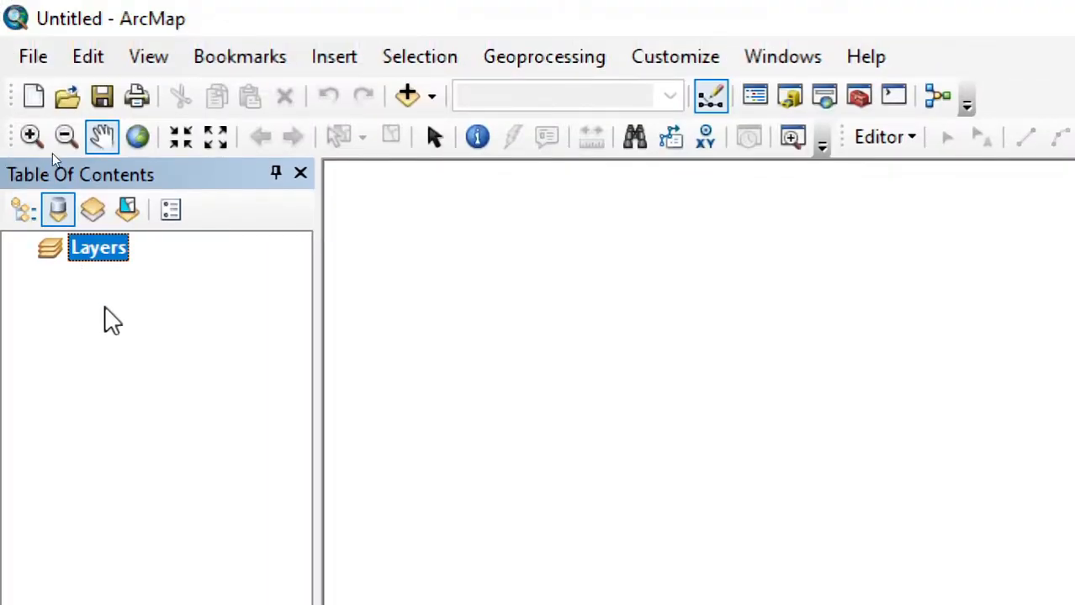
{"action": "right_click", "coordinate": [87, 257]}
{"action": "left_click", "coordinate": [111, 271]}
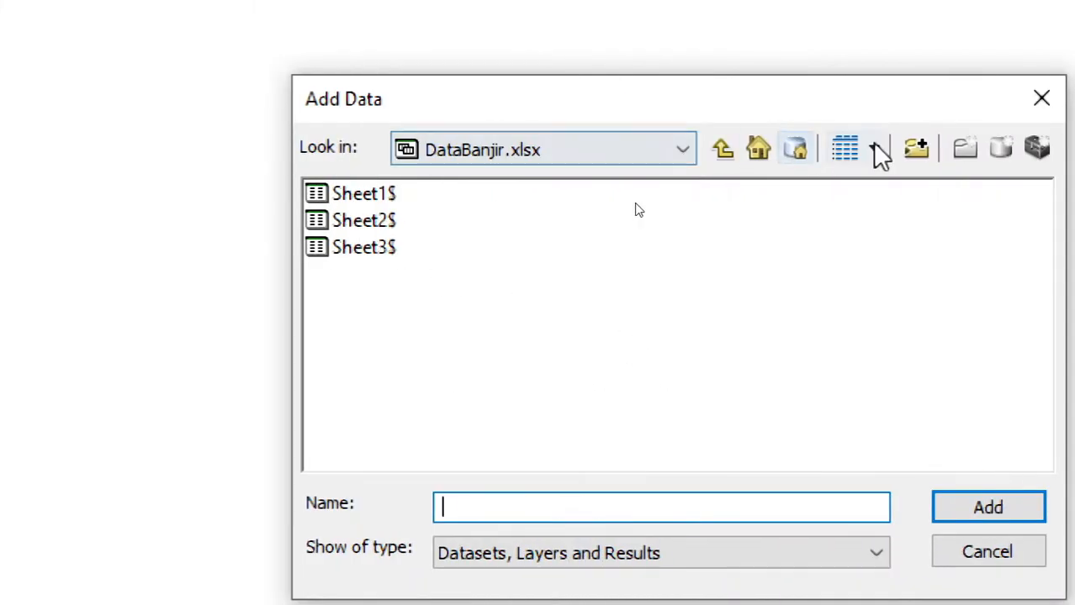
{"action": "left_click", "coordinate": [721, 149]}
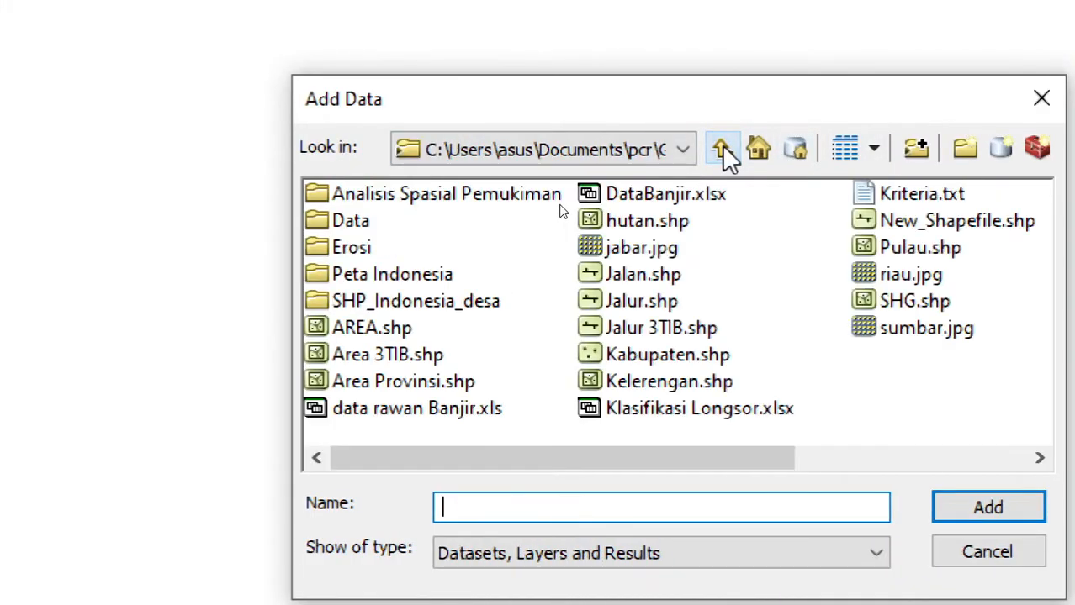
{"action": "double_click", "coordinate": [402, 304]}
{"action": "left_click", "coordinate": [417, 193]}
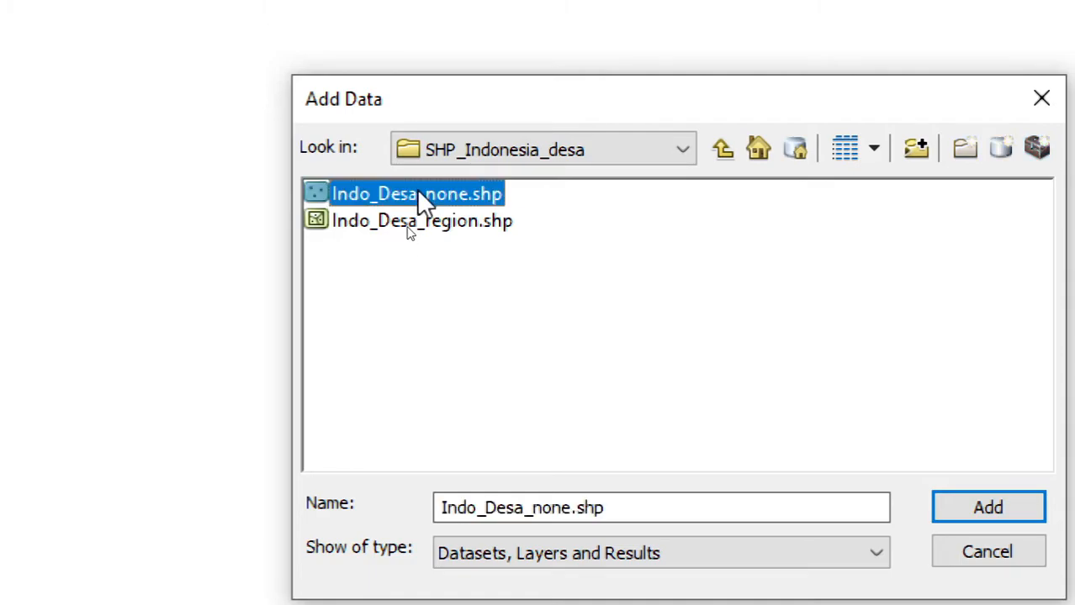
{"action": "left_click", "coordinate": [412, 269]}
{"action": "left_click", "coordinate": [412, 225]}
{"action": "left_click", "coordinate": [419, 299]}
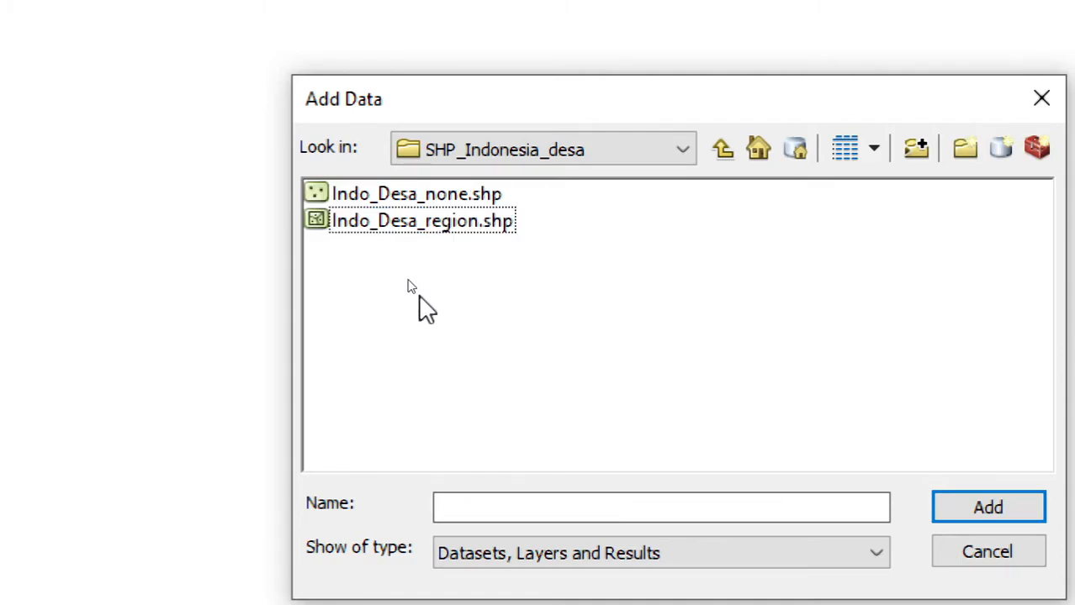
{"action": "left_click", "coordinate": [421, 222]}
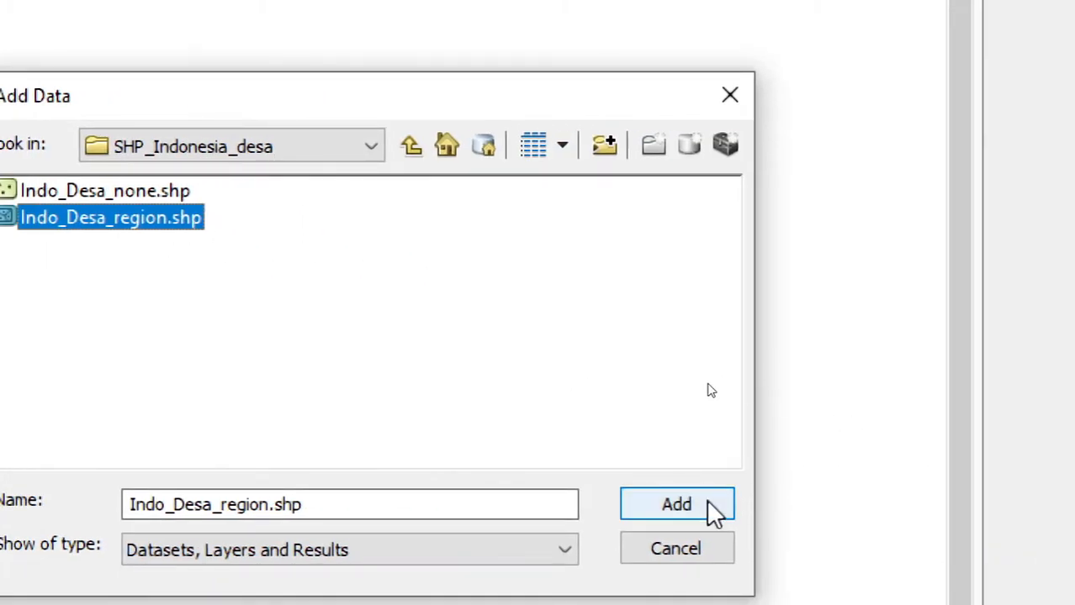
{"action": "left_click", "coordinate": [1024, 514]}
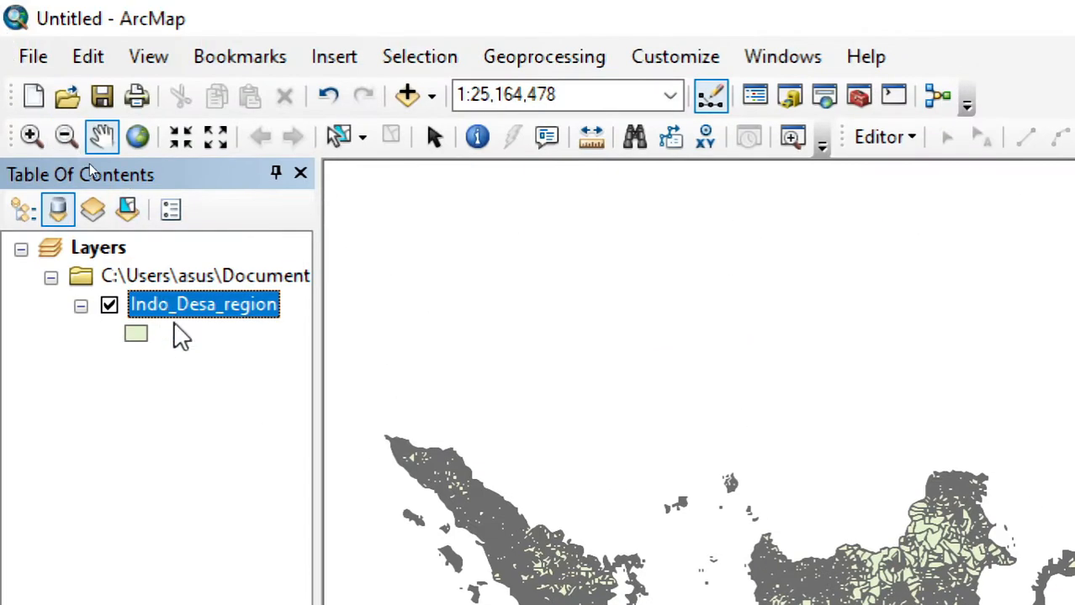
Examine the attribute columns of the Indo_Desa_region layer from DESA through BANYAKNYA_, then close the table.
{"action": "right_click", "coordinate": [205, 310]}
{"action": "left_click", "coordinate": [320, 399]}
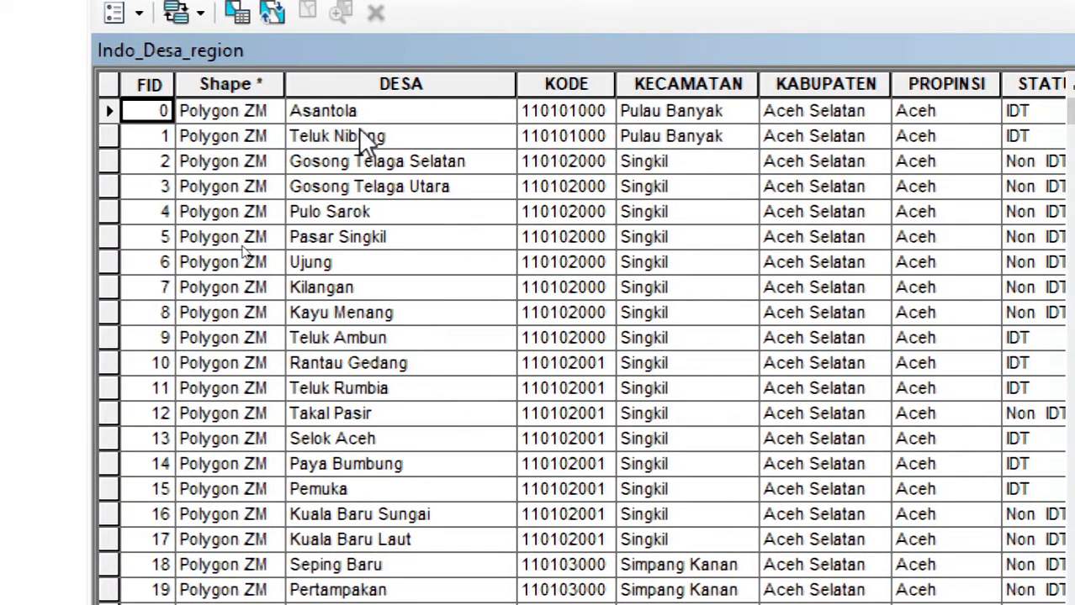
{"action": "left_click", "coordinate": [184, 139]}
{"action": "left_click", "coordinate": [740, 164]}
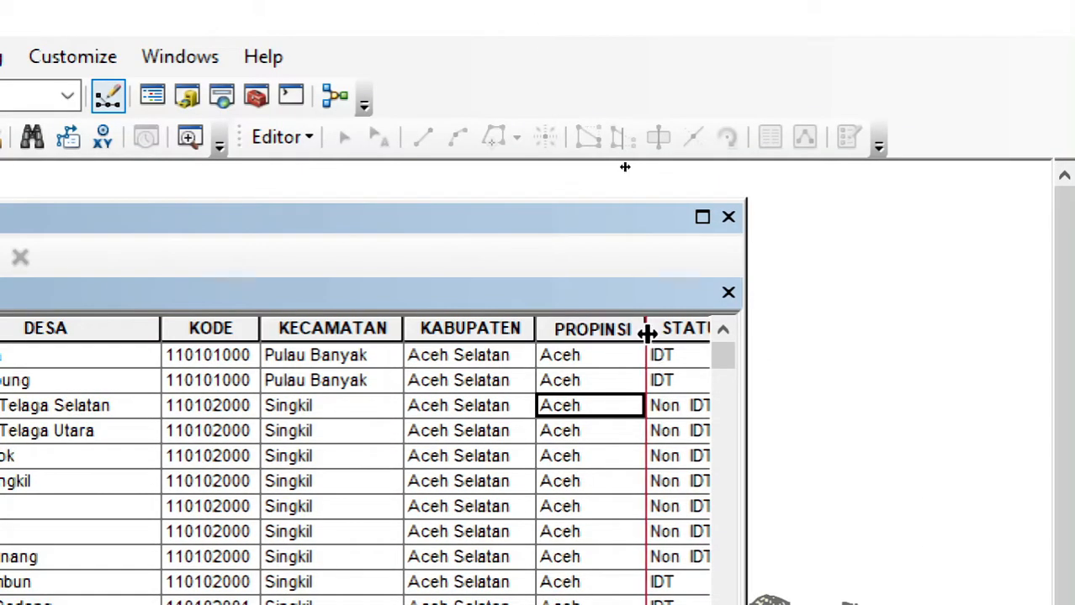
{"action": "left_click", "coordinate": [654, 330]}
{"action": "scroll", "coordinate": [658, 329], "scroll_direction": "right", "scroll_amount": 5}
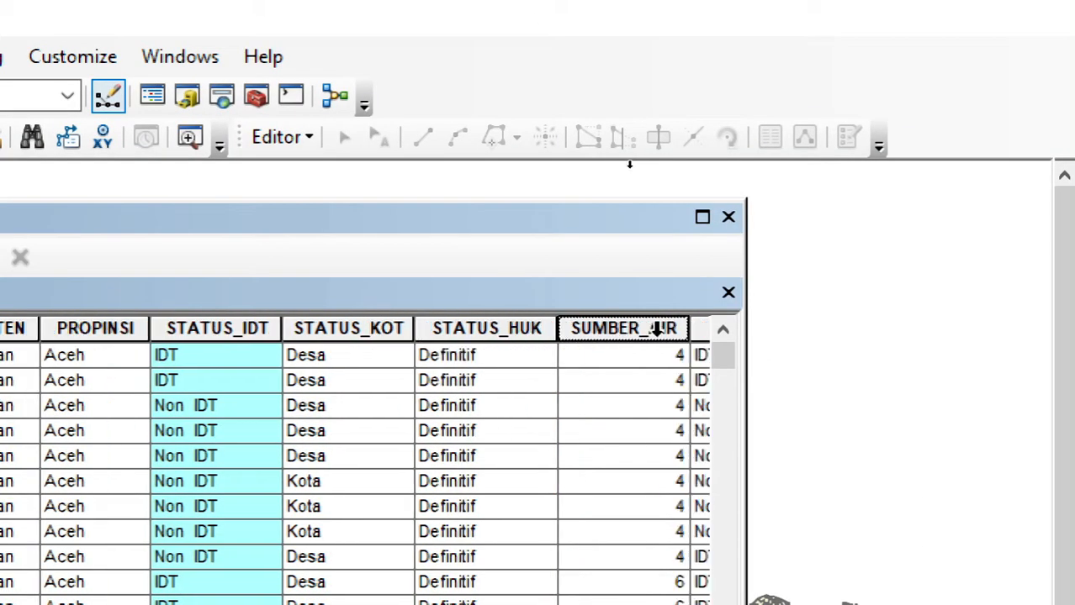
{"action": "scroll", "coordinate": [505, 366], "scroll_direction": "right", "scroll_amount": 2}
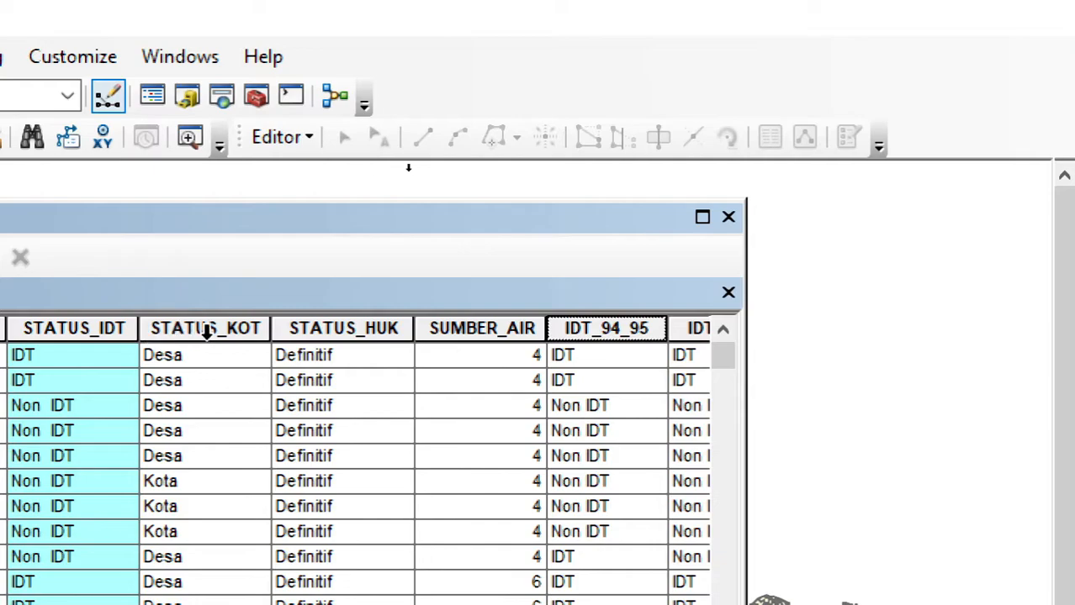
{"action": "scroll", "coordinate": [395, 341], "scroll_direction": "right", "scroll_amount": 2}
{"action": "scroll", "coordinate": [591, 358], "scroll_direction": "right", "scroll_amount": 8}
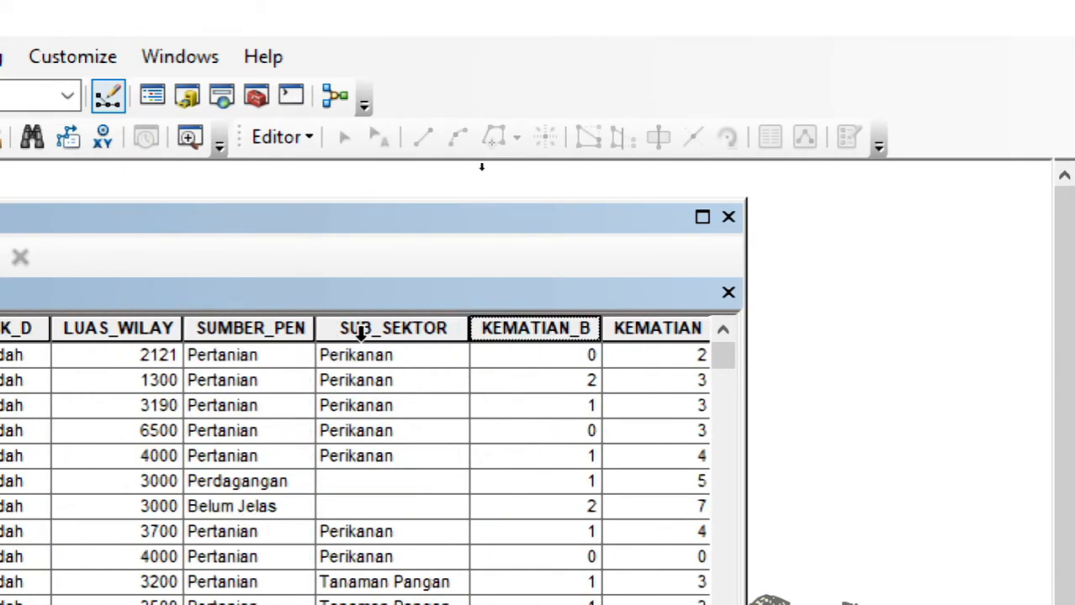
{"action": "key", "text": "Right"}
{"action": "key", "text": "Right"}
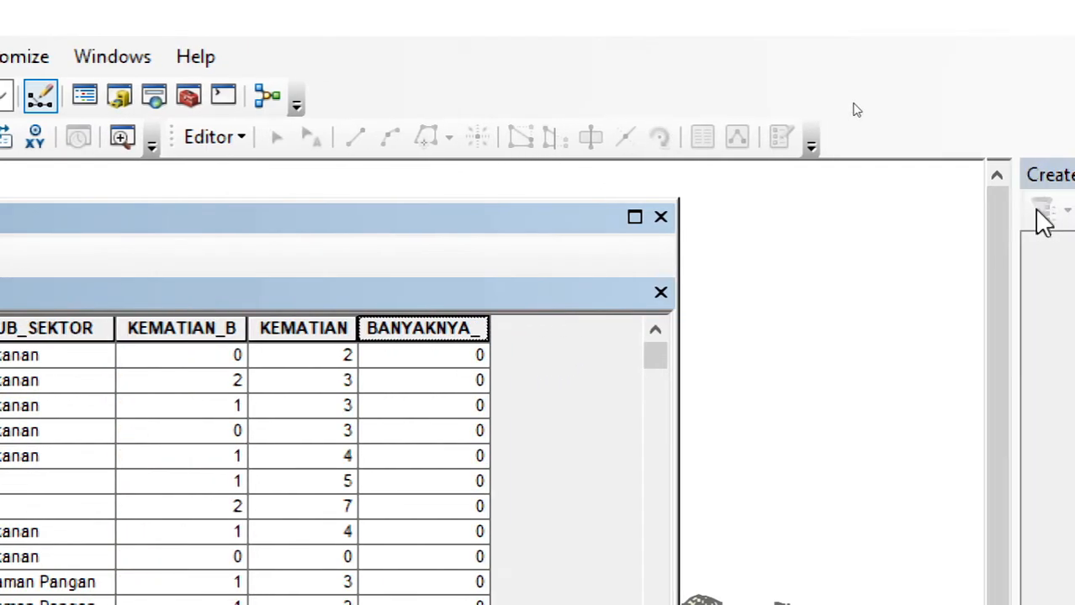
{"action": "left_click", "coordinate": [660, 217]}
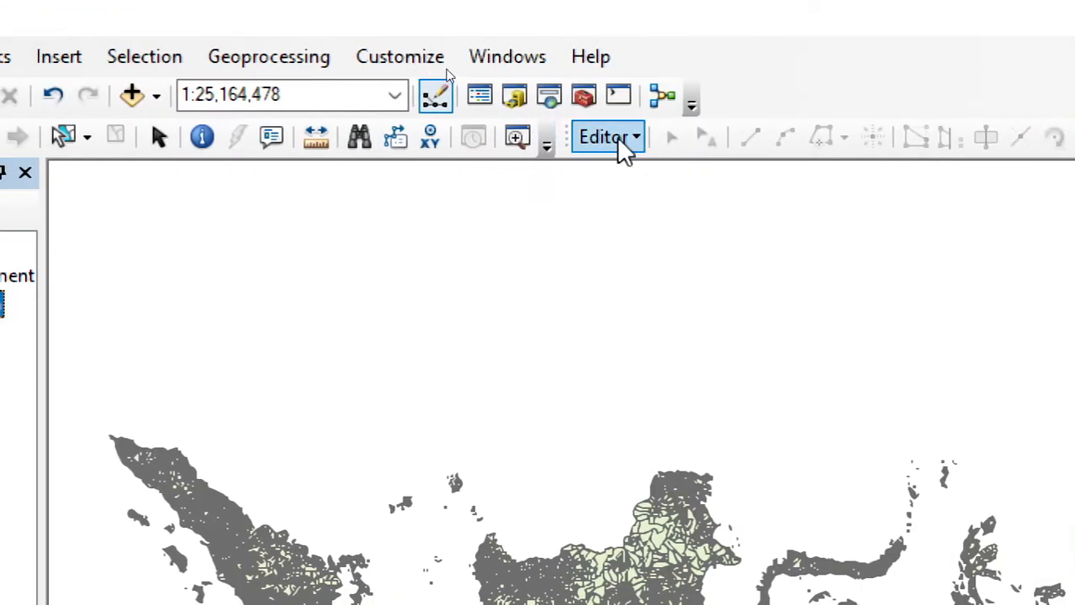
Start an edit session and open the attribute table of the Indo_Desa_region layer.
{"action": "left_click", "coordinate": [616, 137]}
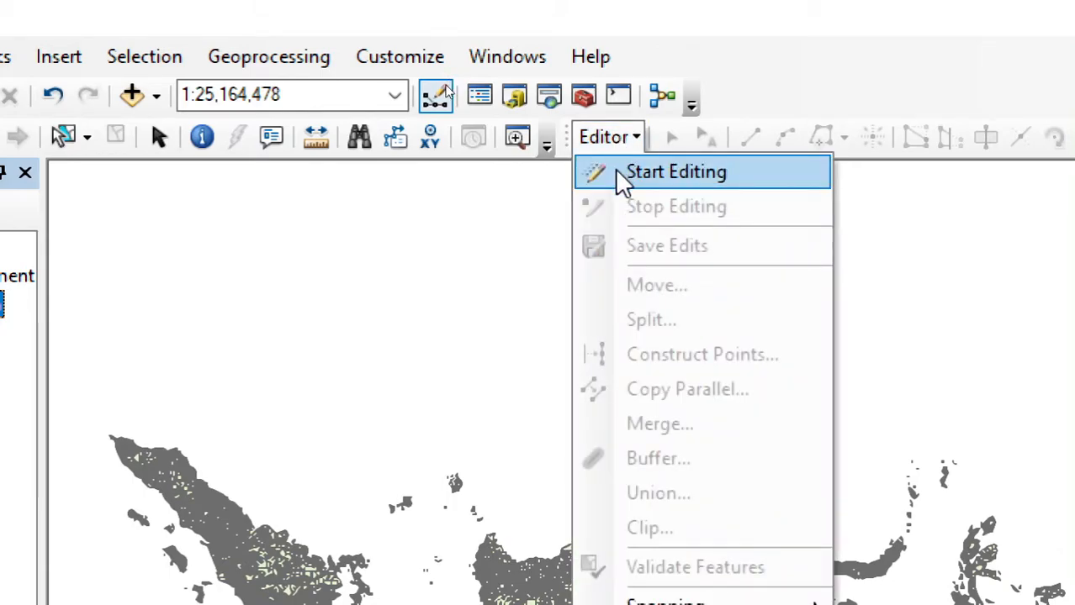
{"action": "left_click", "coordinate": [615, 171]}
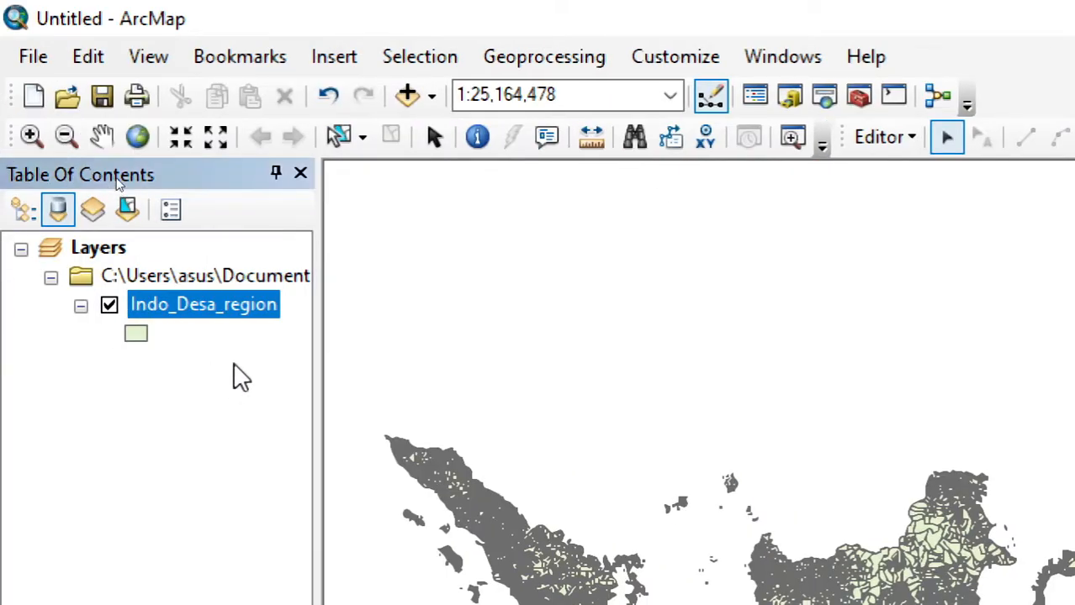
{"action": "right_click", "coordinate": [234, 306]}
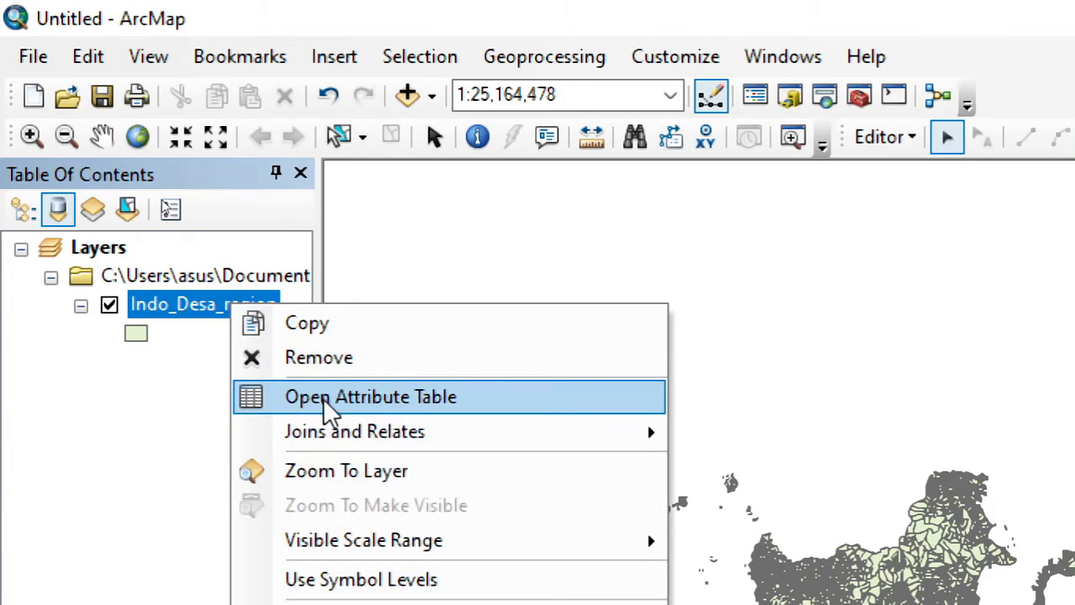
{"action": "left_click", "coordinate": [328, 402]}
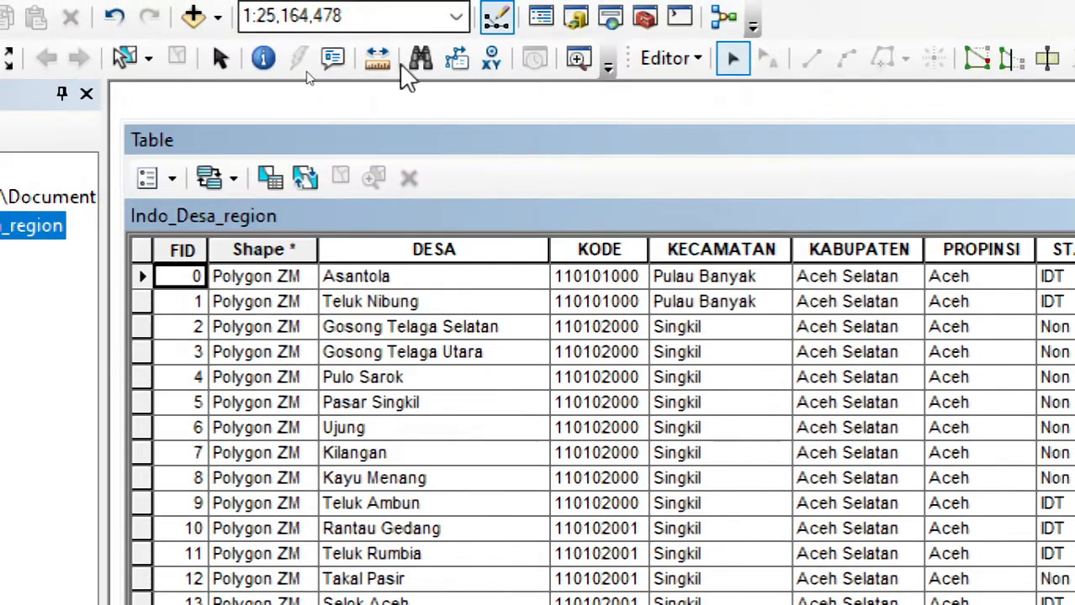
Build a Select By Attributes query on the village table with the expression "PROPINSI" = 'Riau'.
{"action": "left_click", "coordinate": [267, 178]}
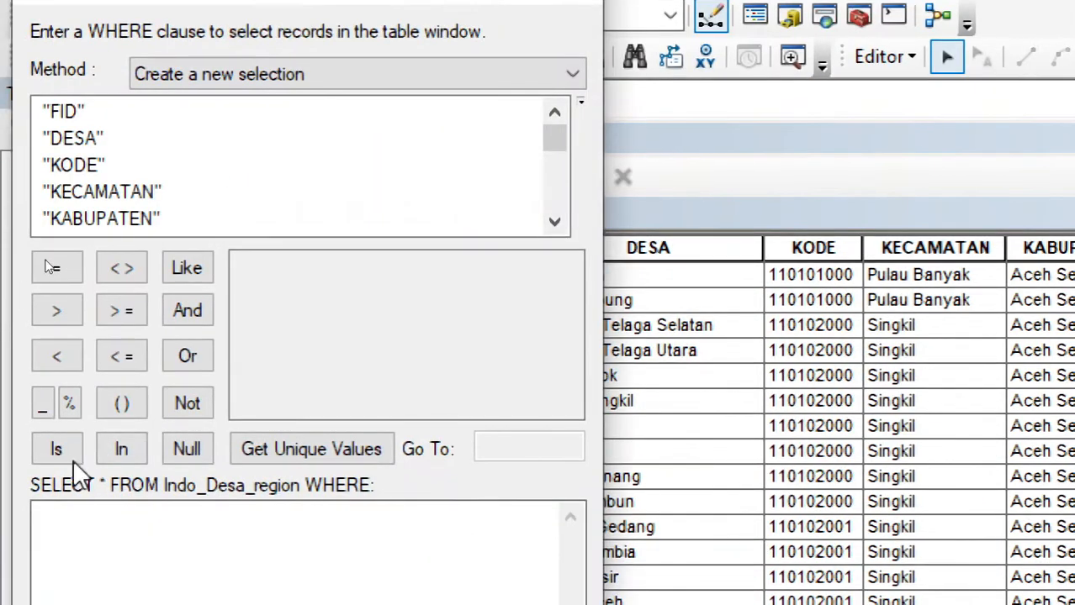
{"action": "scroll", "coordinate": [0, 199], "scroll_direction": "down", "scroll_amount": 2}
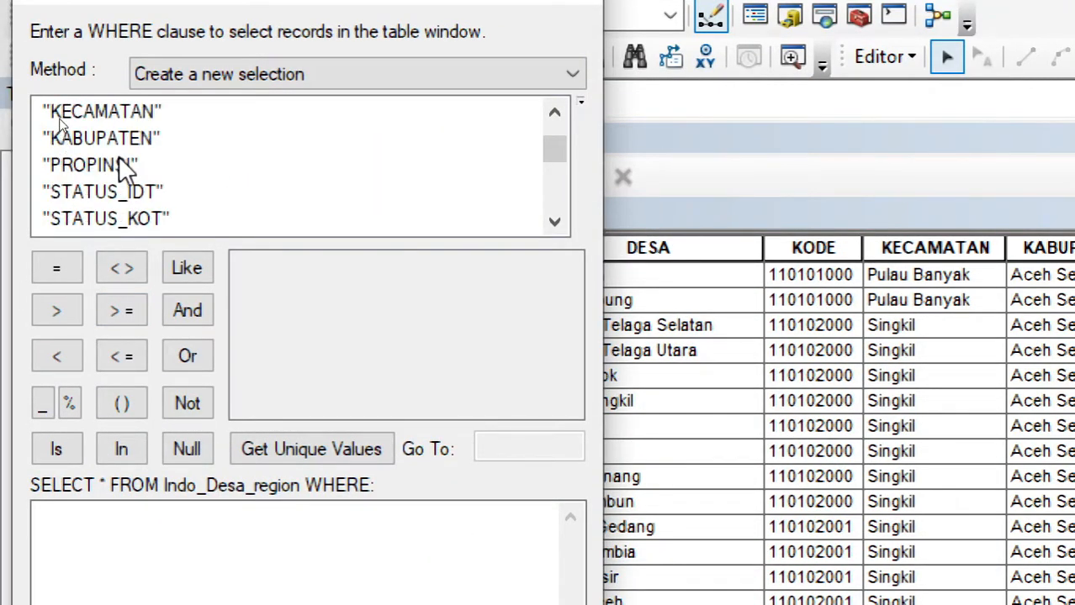
{"action": "double_click", "coordinate": [122, 165]}
{"action": "left_click", "coordinate": [50, 269]}
{"action": "left_click", "coordinate": [357, 241]}
{"action": "scroll", "coordinate": [362, 147], "scroll_direction": "down", "scroll_amount": 4}
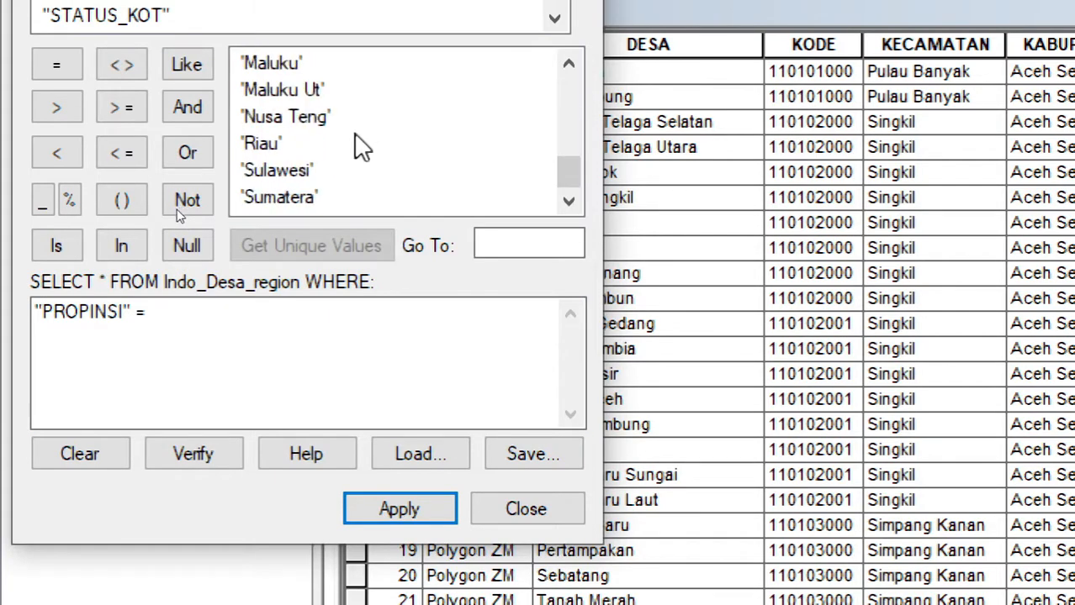
{"action": "double_click", "coordinate": [260, 143]}
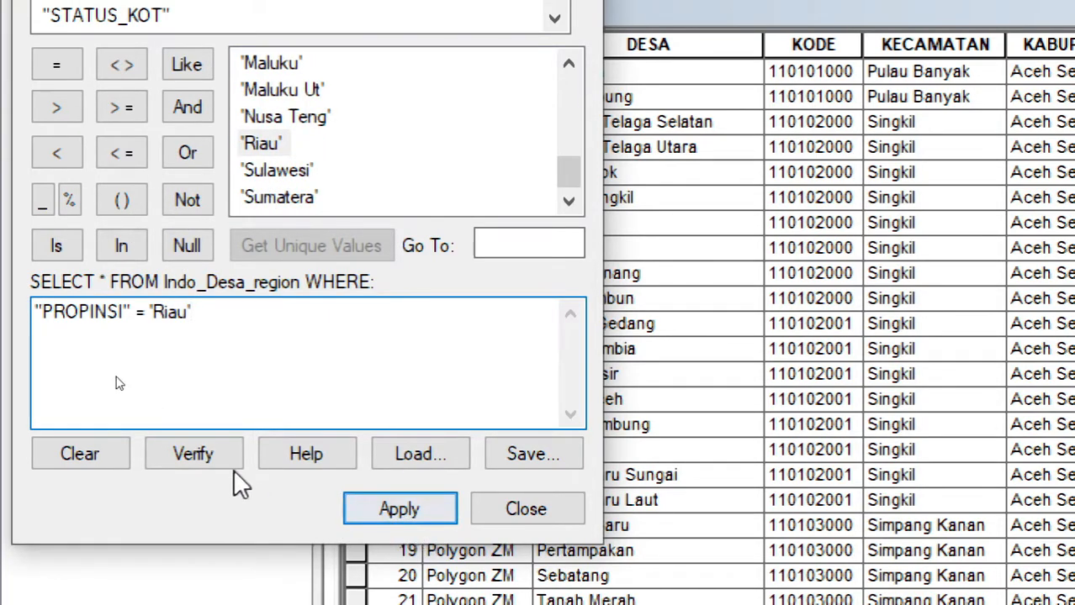
Verify the province query expression and apply it to select the matching village records.
{"action": "left_click", "coordinate": [193, 454]}
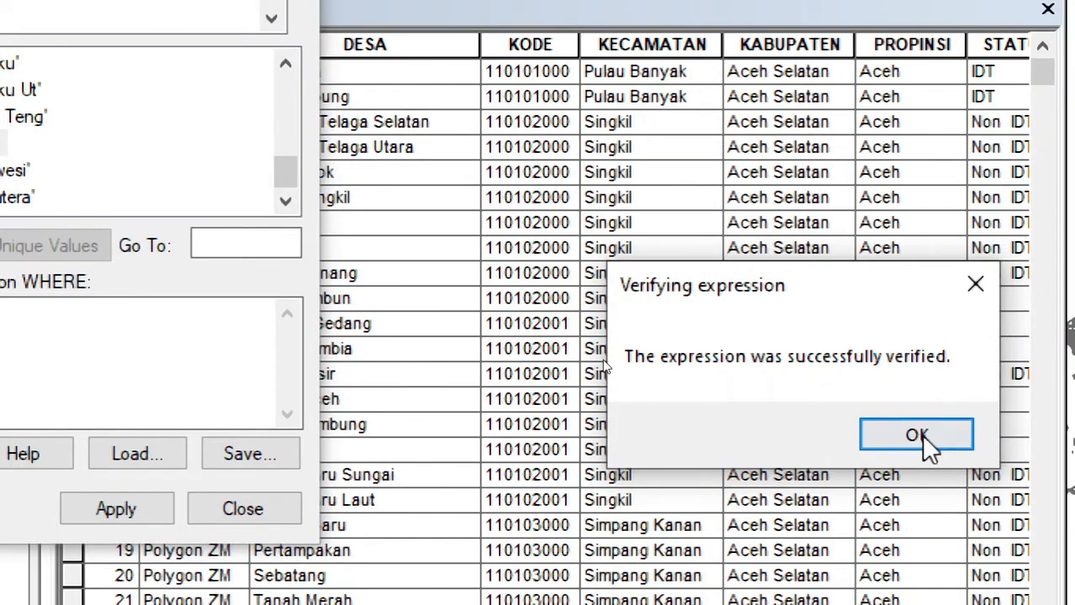
{"action": "left_click", "coordinate": [921, 436]}
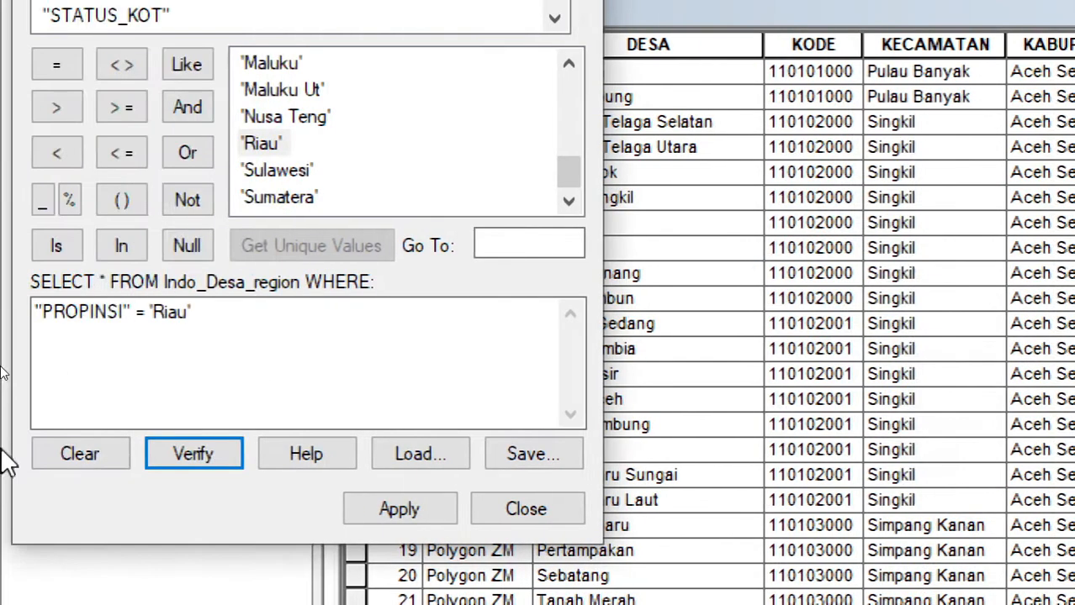
{"action": "left_click", "coordinate": [83, 503]}
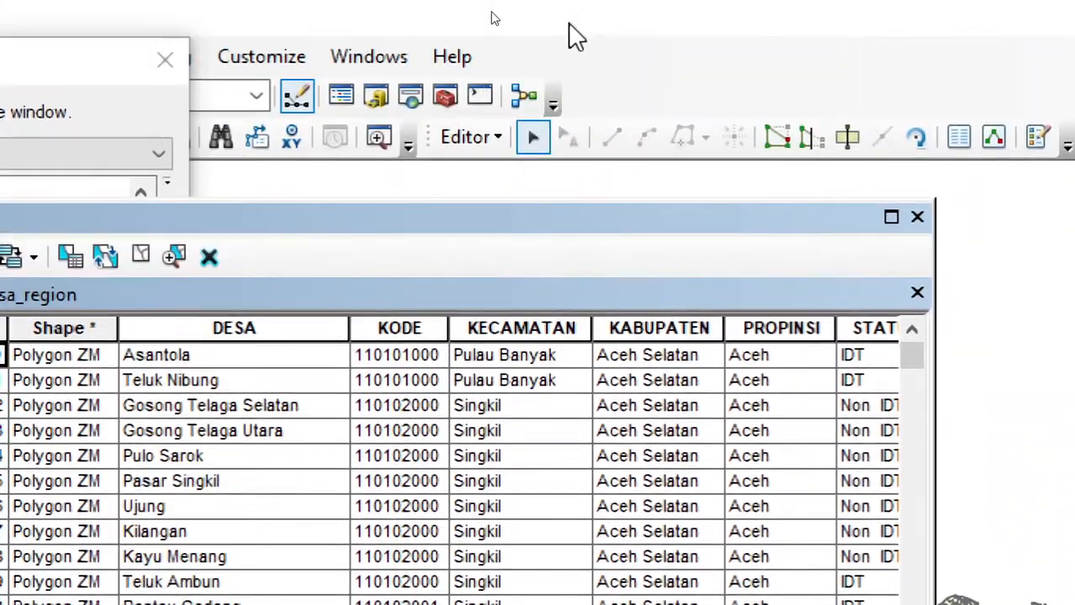
Open the Select geoprocessing tool from the Extract set of the Analysis Tools.
{"action": "left_click", "coordinate": [439, 101]}
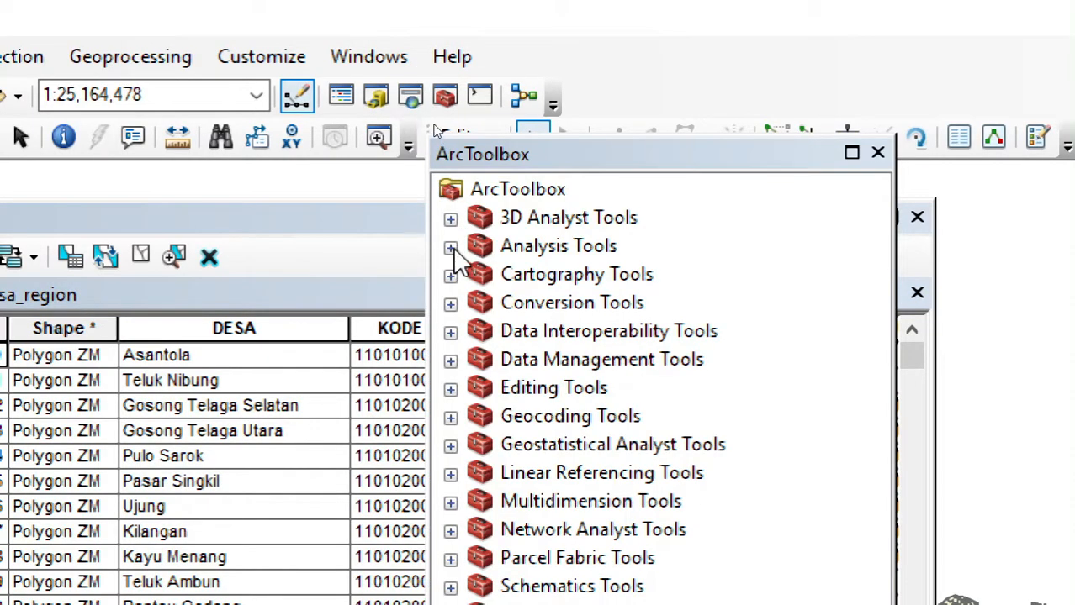
{"action": "left_click", "coordinate": [451, 248]}
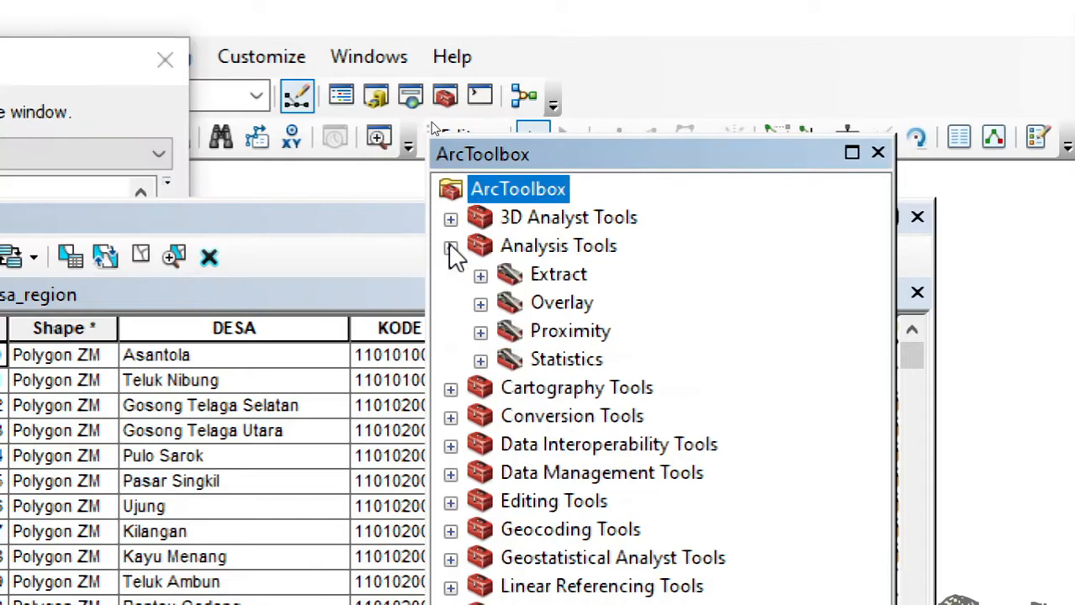
{"action": "left_click", "coordinate": [480, 276]}
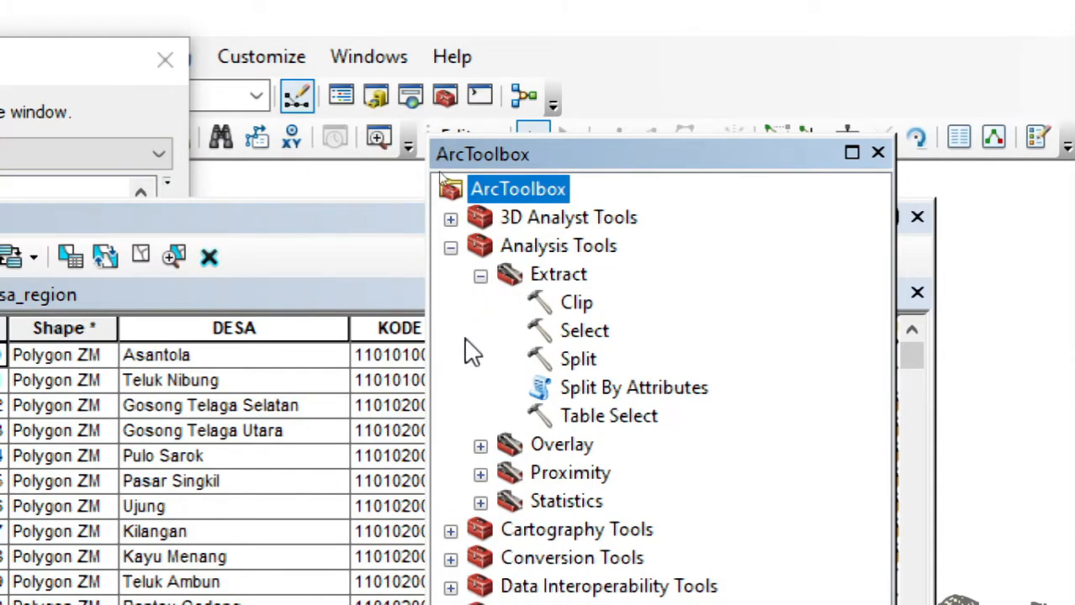
{"action": "left_click", "coordinate": [594, 334]}
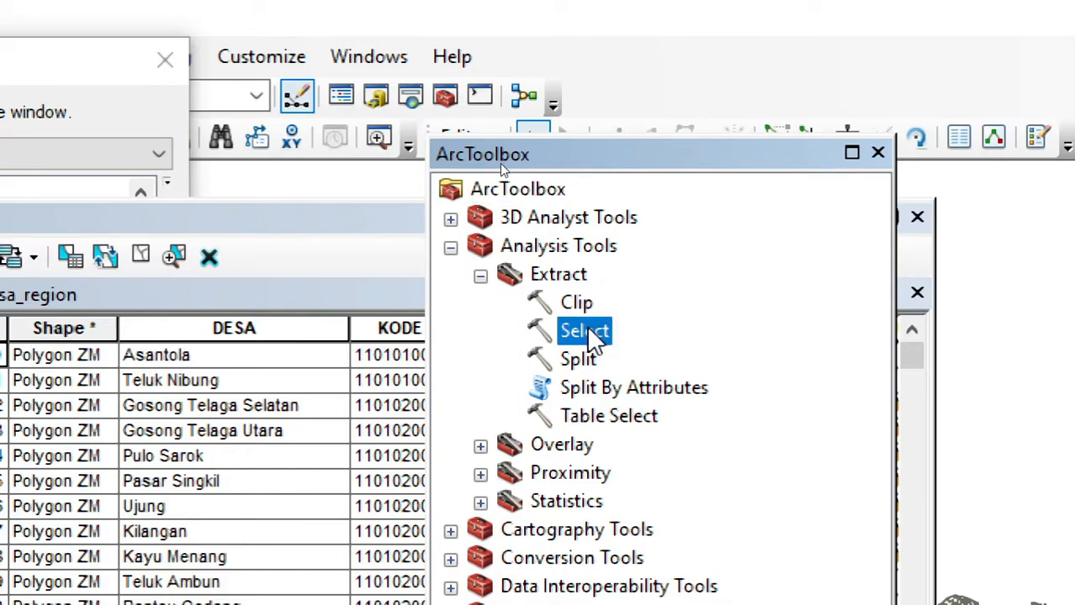
{"action": "double_click", "coordinate": [594, 333]}
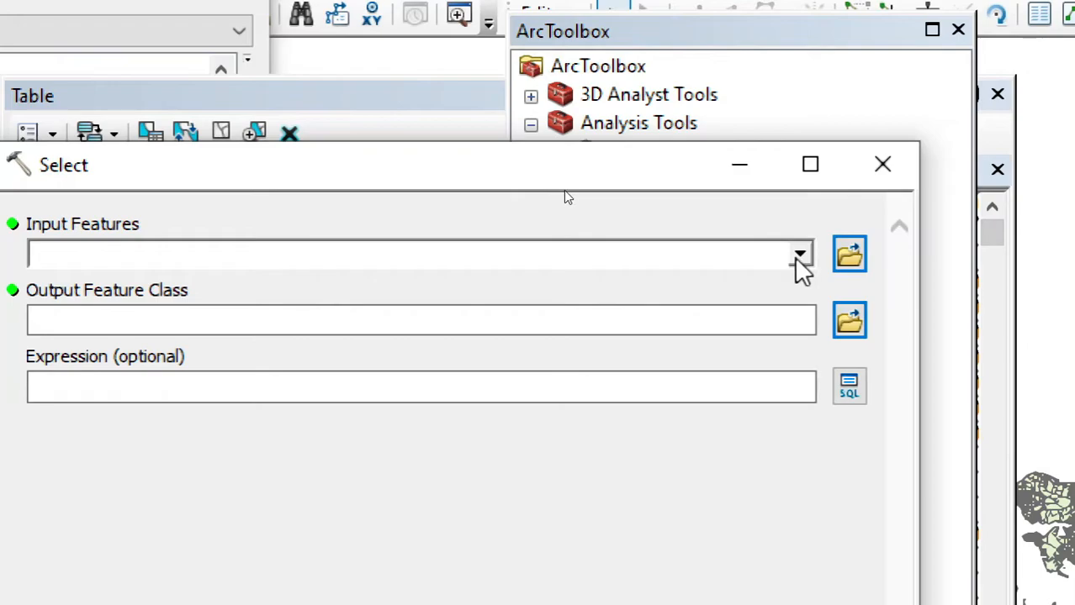
Use Indo_Desa_region as the Select tool's input and name the output feature class Indo_Desa_region_Select_Riau.
{"action": "left_click", "coordinate": [798, 254]}
{"action": "left_click", "coordinate": [754, 290]}
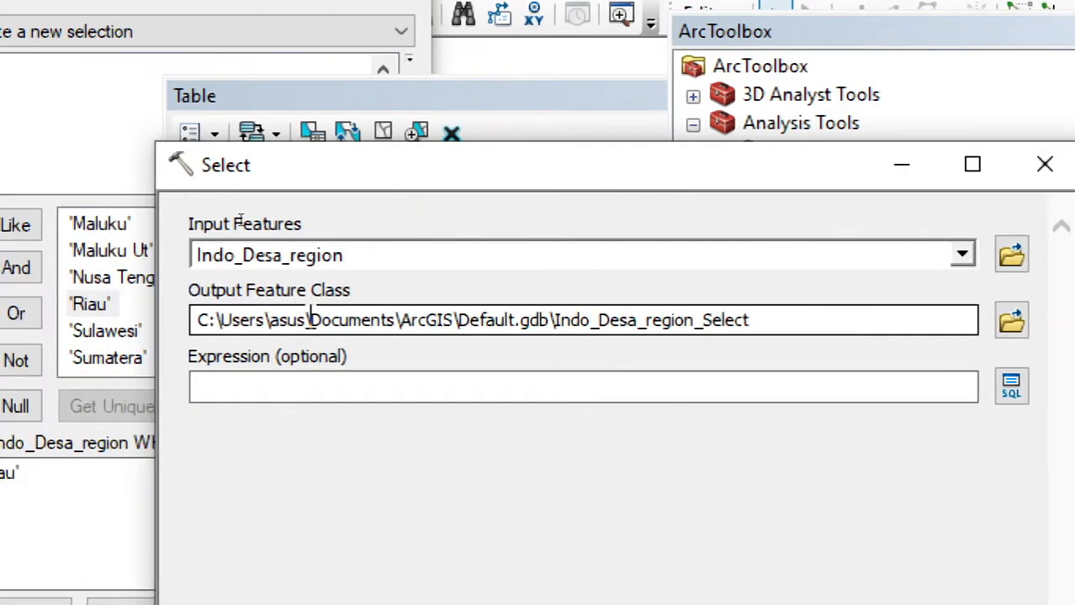
{"action": "left_click", "coordinate": [803, 319]}
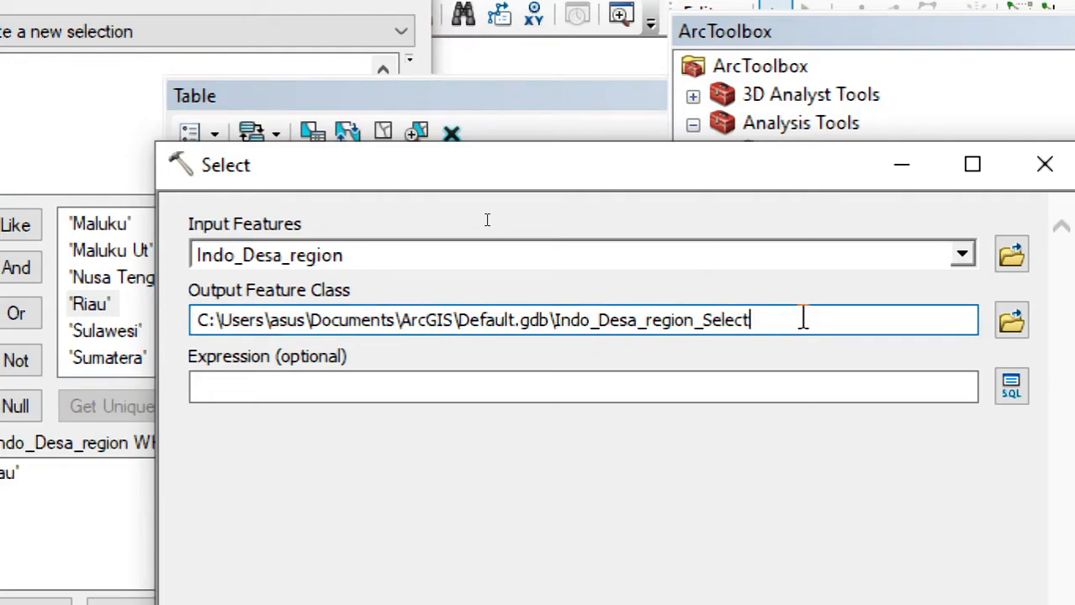
{"action": "type", "text": "_R"}
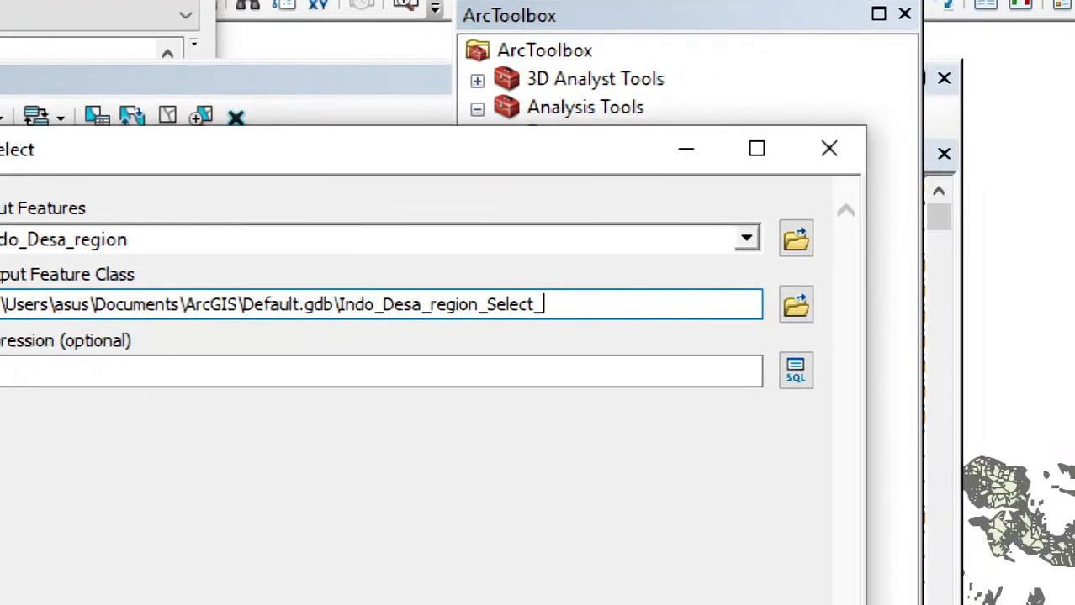
{"action": "type", "text": "iau"}
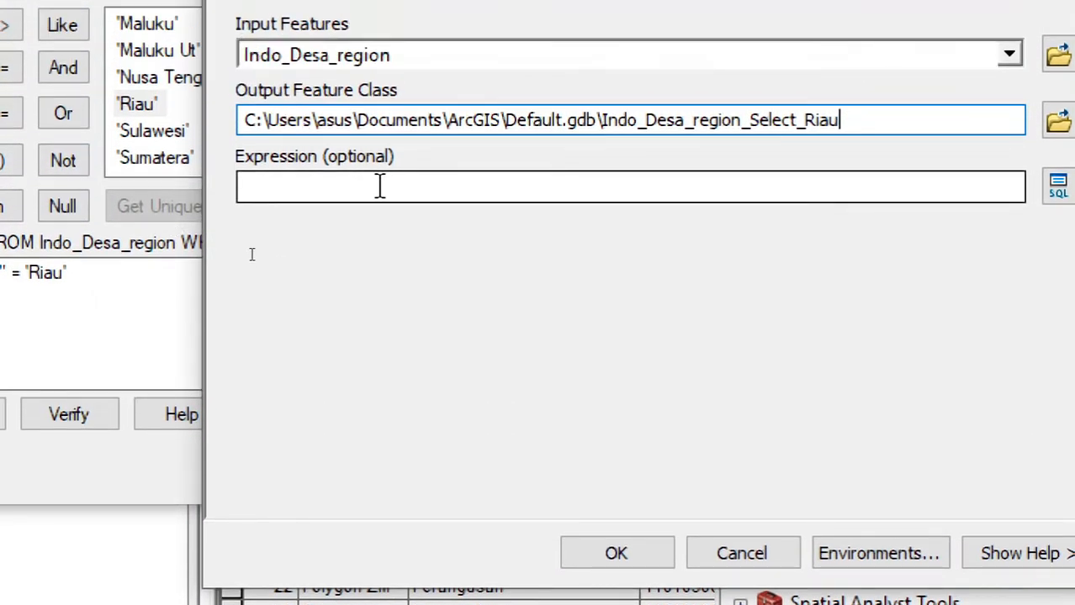
Run the Select tool on the selected Riau villages with the expression left empty, then dismiss its completion report.
{"action": "left_click", "coordinate": [375, 126]}
{"action": "left_click", "coordinate": [202, 288]}
{"action": "left_click_drag", "start_coordinate": [202, 287], "coordinate": [53, 286]}
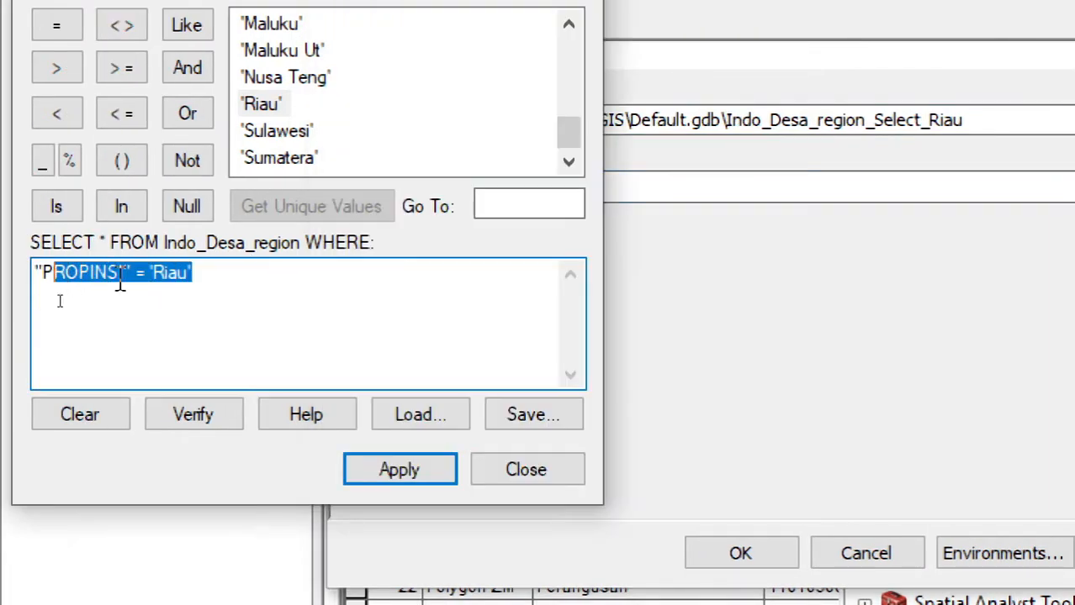
{"action": "left_click", "coordinate": [708, 298]}
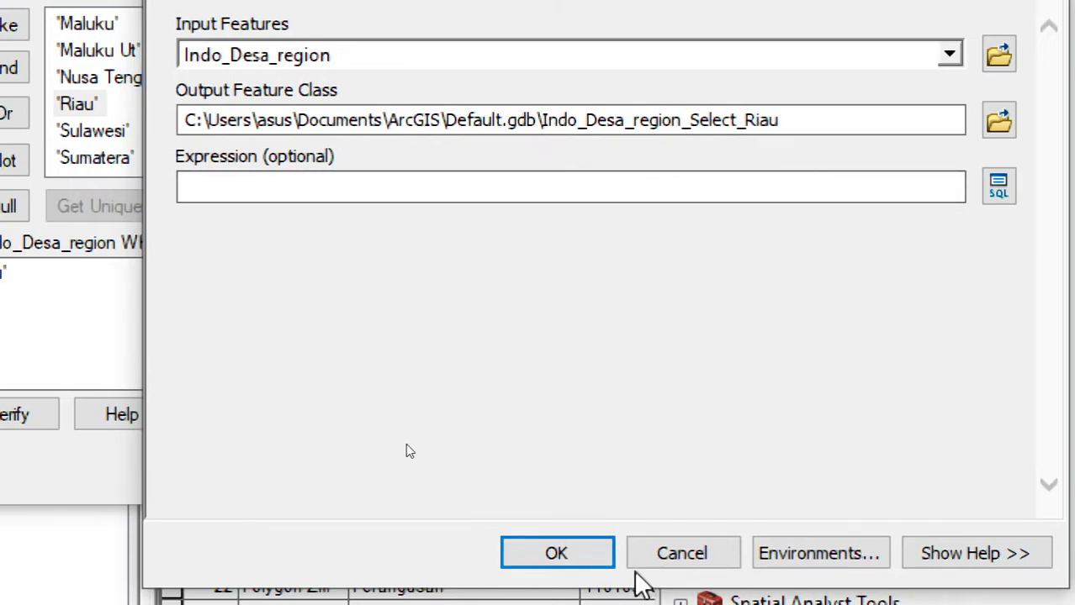
{"action": "left_click", "coordinate": [594, 547]}
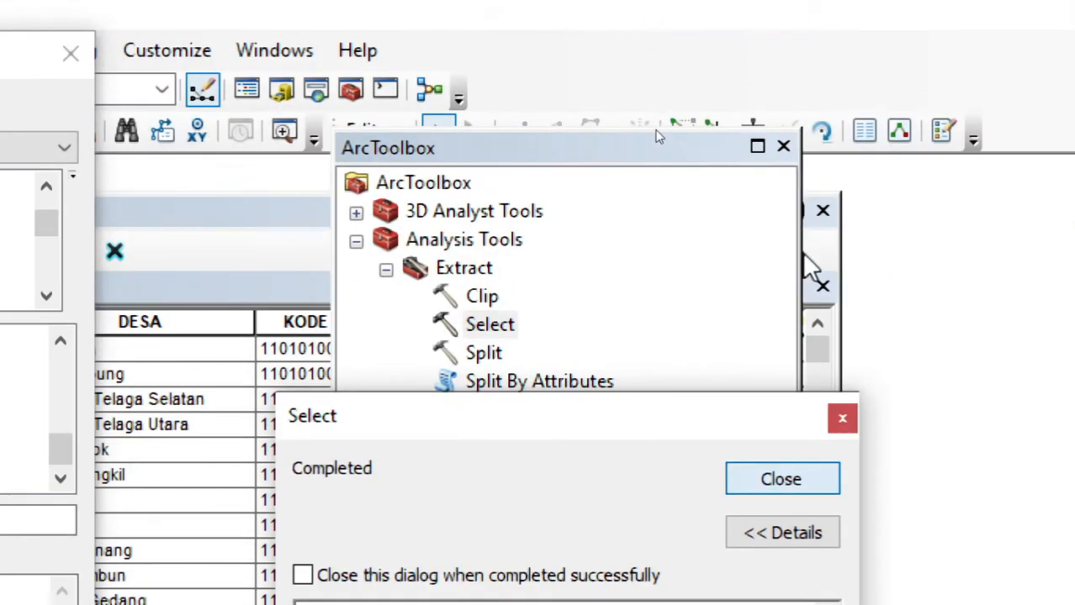
{"action": "left_click", "coordinate": [765, 478]}
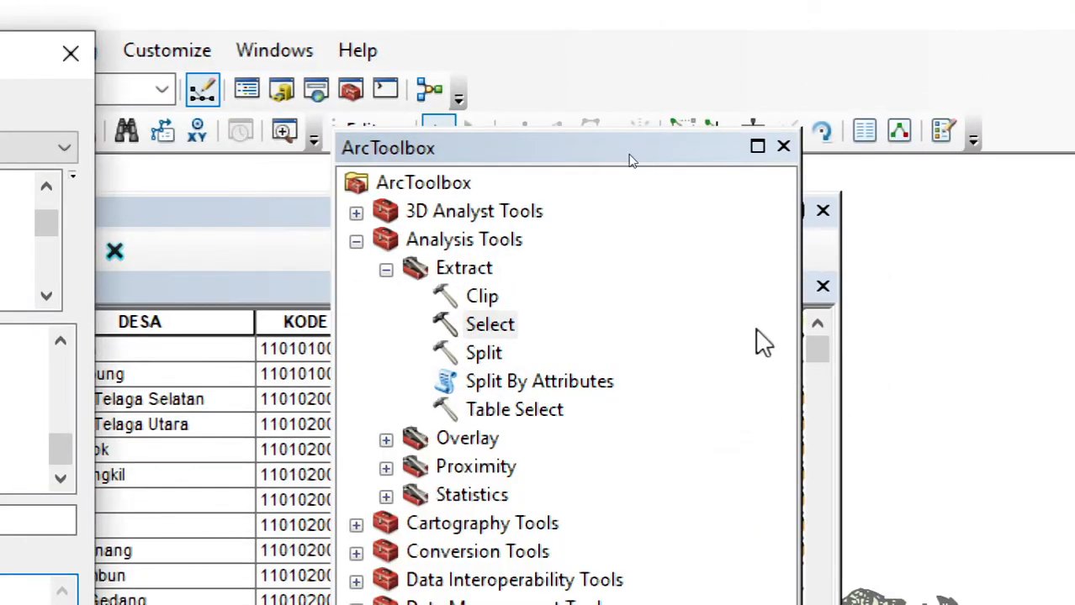
Close the ArcToolbox and attribute table windows.
{"action": "left_click", "coordinate": [787, 144]}
{"action": "left_click", "coordinate": [784, 148]}
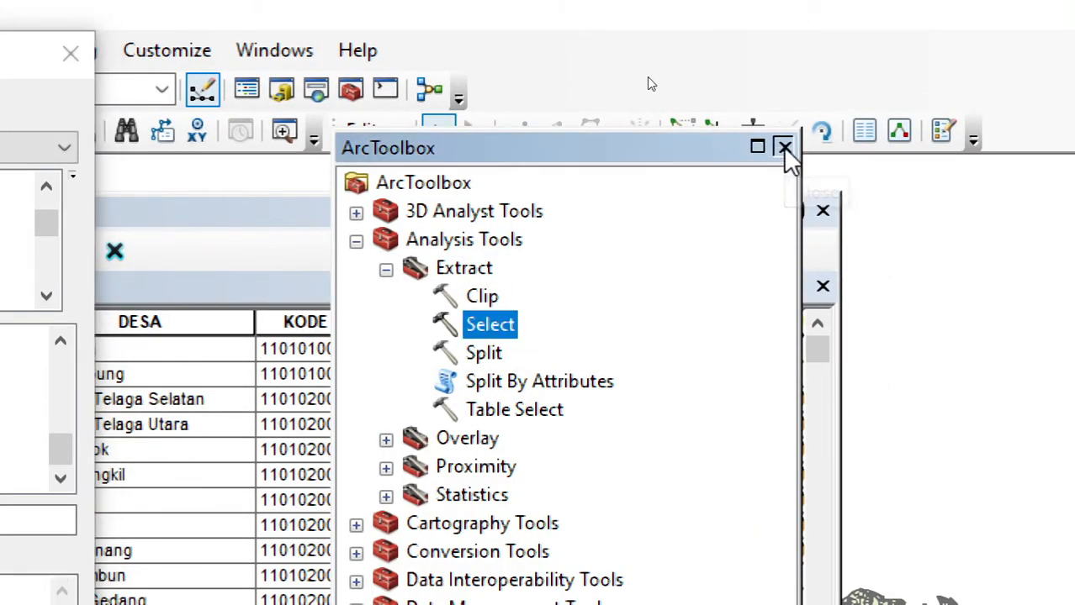
{"action": "left_click", "coordinate": [823, 210]}
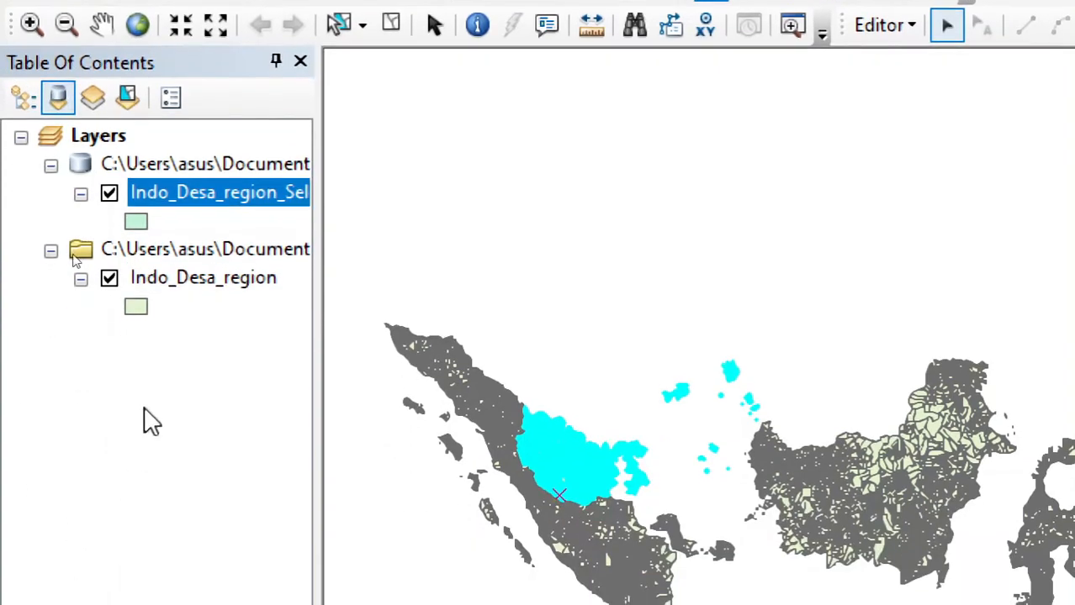
Hide the original Indo_Desa_region layer to show only the extracted Riau villages.
{"action": "left_click", "coordinate": [109, 279]}
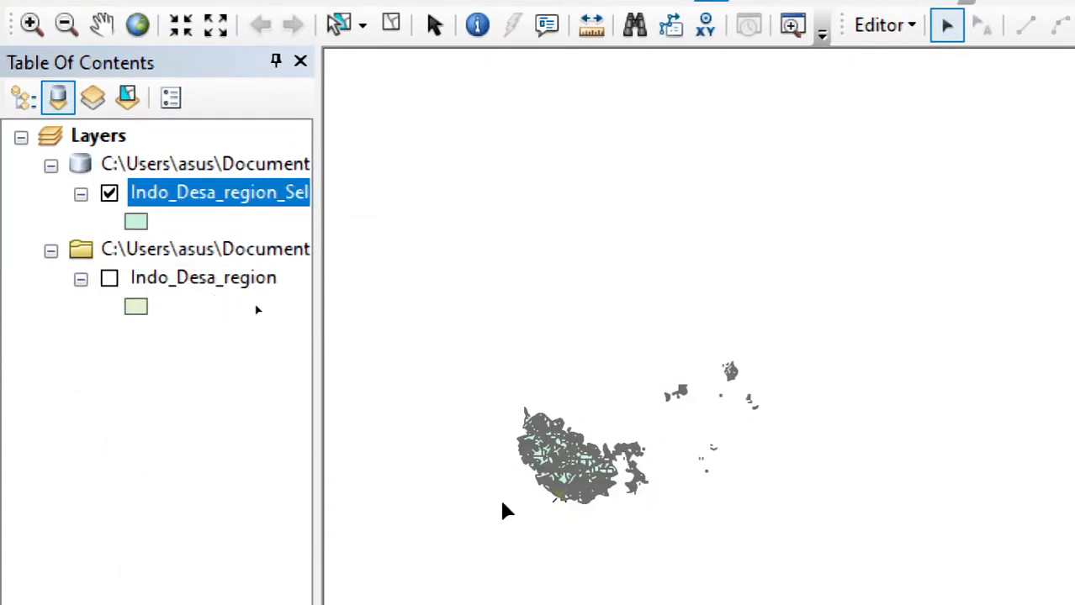
{"action": "scroll", "coordinate": [595, 491], "scroll_direction": "down", "scroll_amount": 2}
{"action": "scroll", "coordinate": [598, 492], "scroll_direction": "up", "scroll_amount": 4}
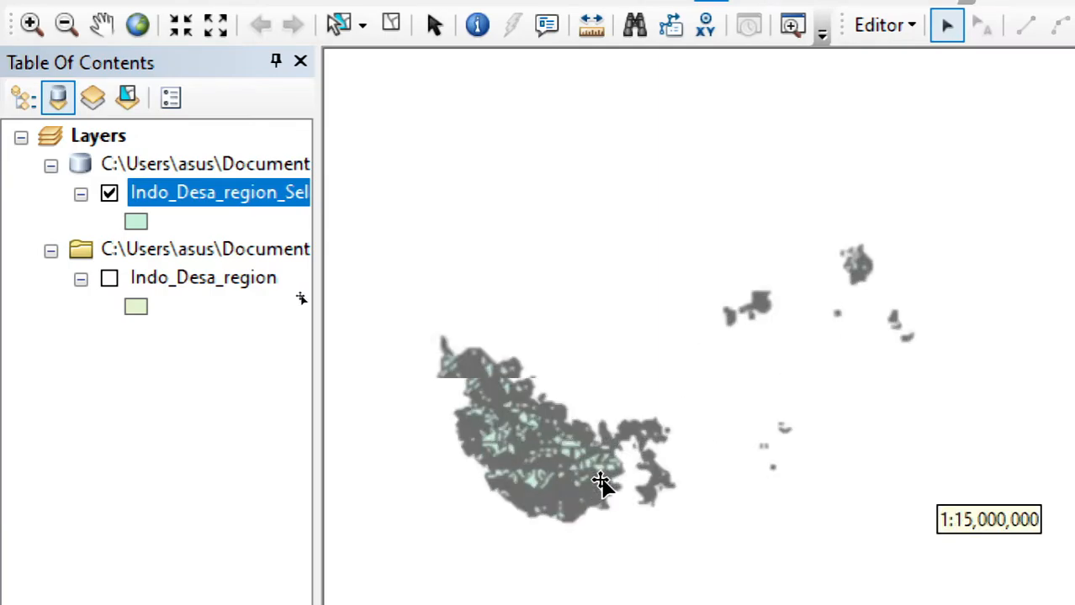
{"action": "scroll", "coordinate": [600, 483], "scroll_direction": "up", "scroll_amount": 2}
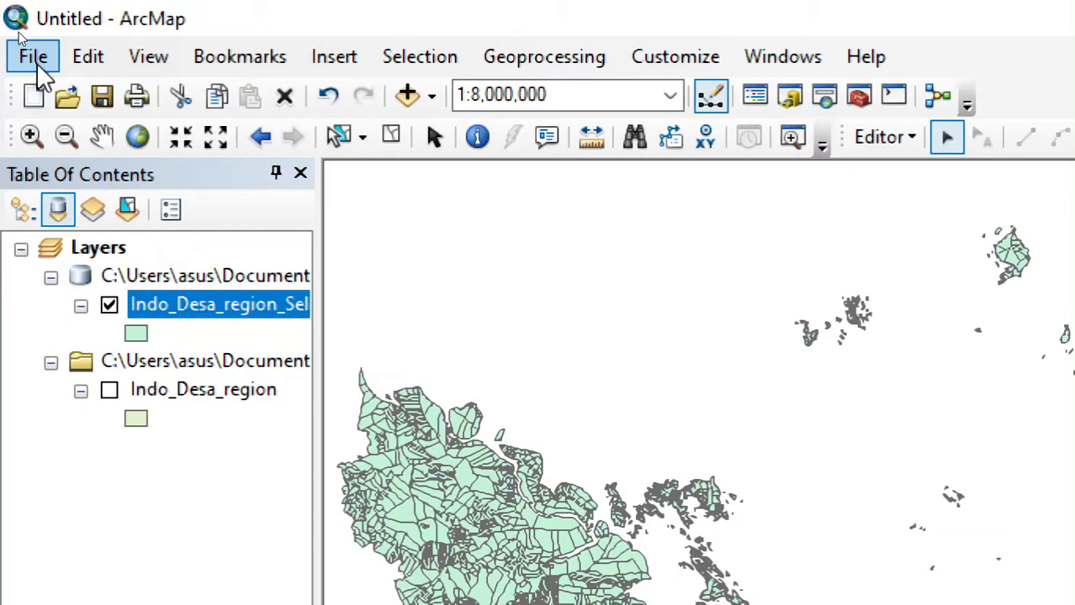
Start adding XY data to the map and choose Sheet1$ of DataBanjir.xlsx as the coordinate table.
{"action": "left_click", "coordinate": [37, 64]}
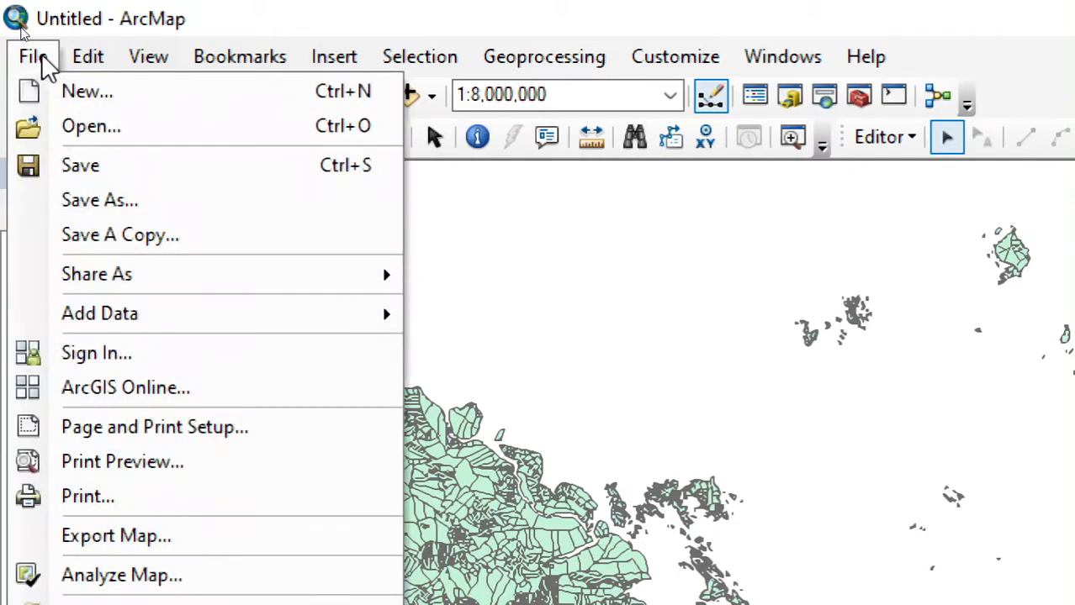
{"action": "mouse_move", "coordinate": [126, 313]}
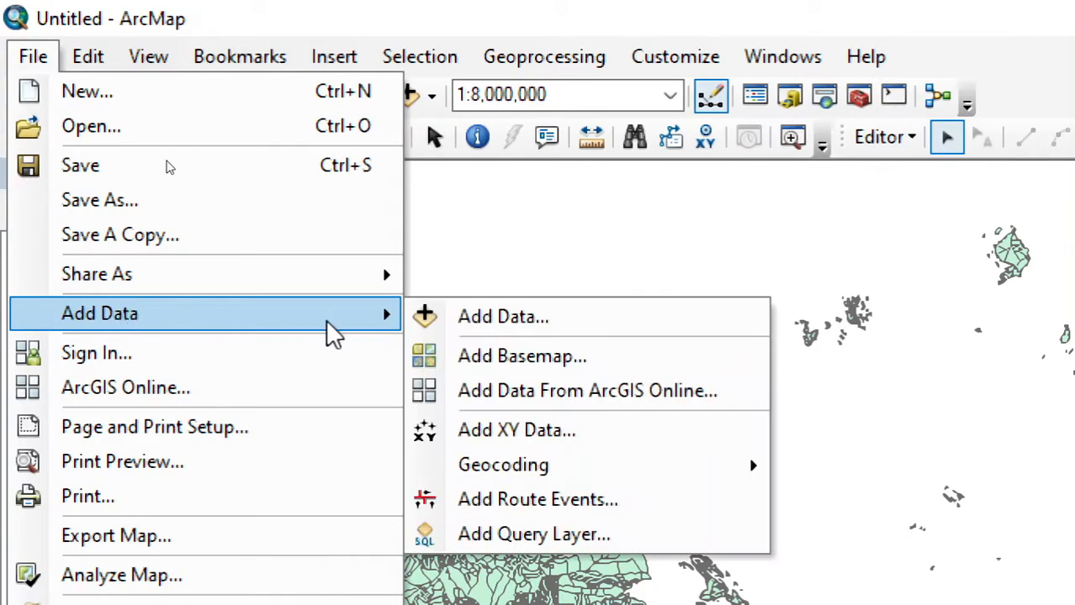
{"action": "left_click", "coordinate": [573, 448]}
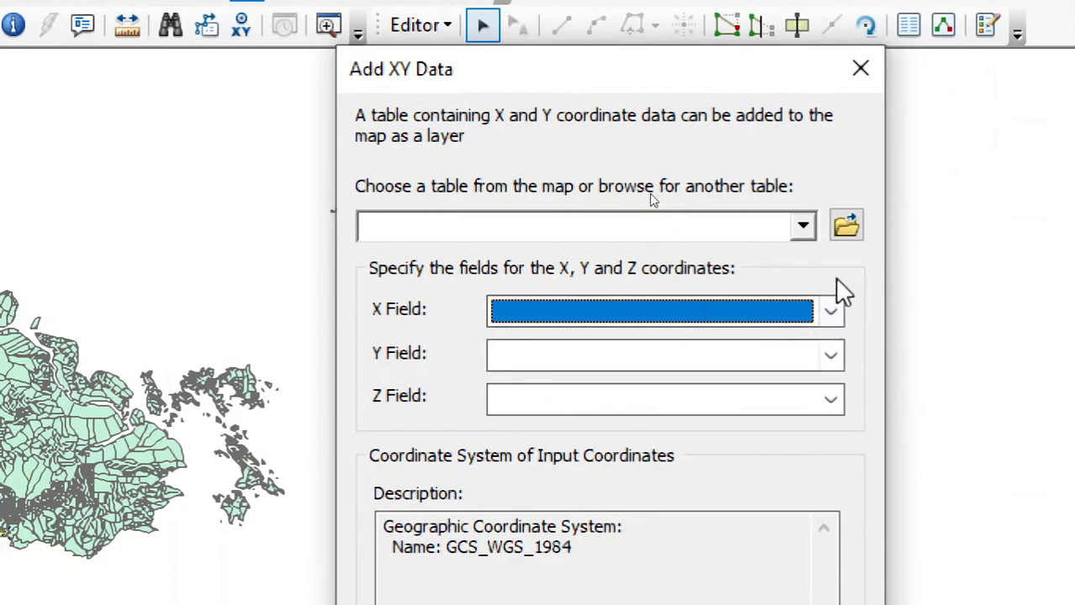
{"action": "left_click", "coordinate": [842, 229]}
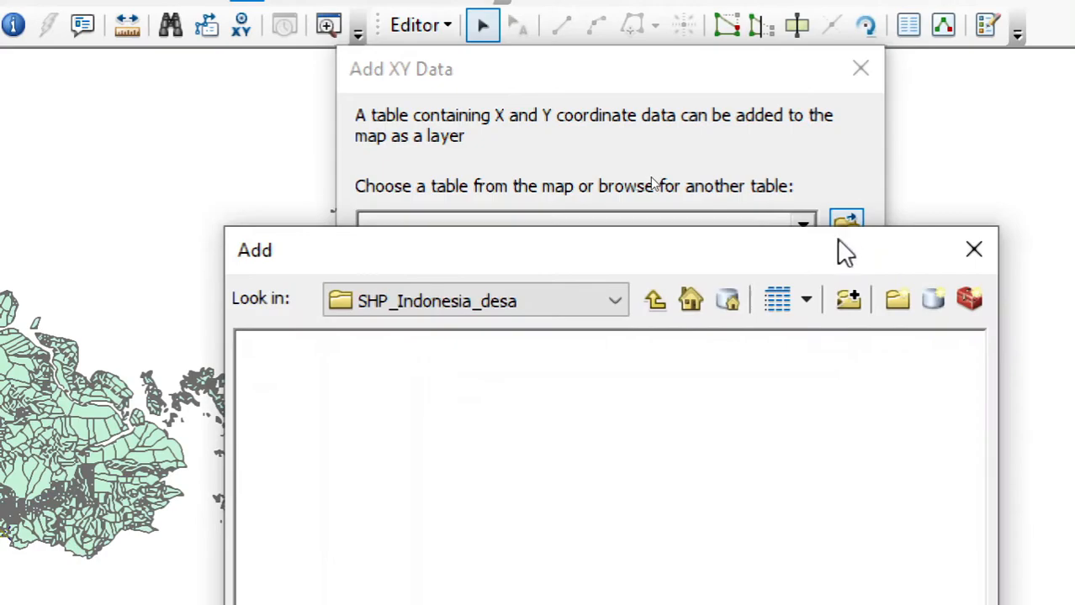
{"action": "left_click", "coordinate": [655, 301]}
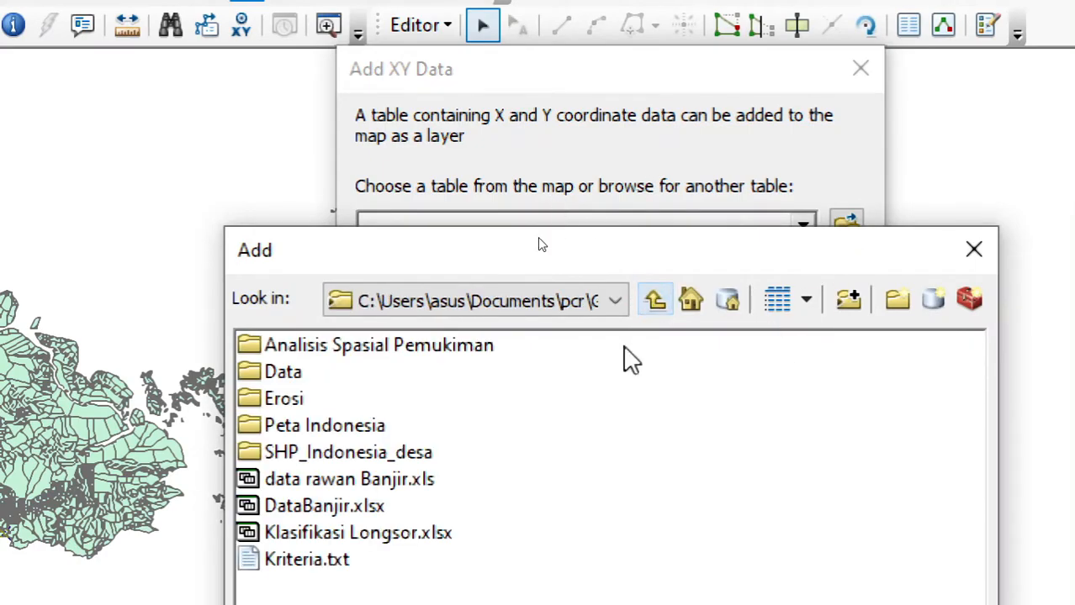
{"action": "left_click", "coordinate": [308, 508]}
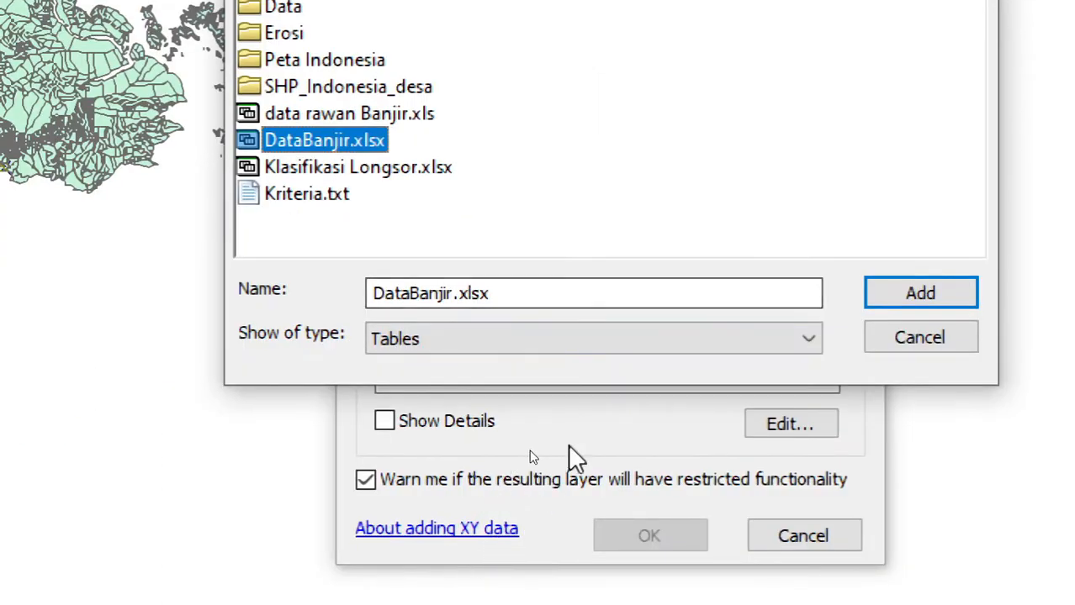
{"action": "left_click", "coordinate": [967, 291]}
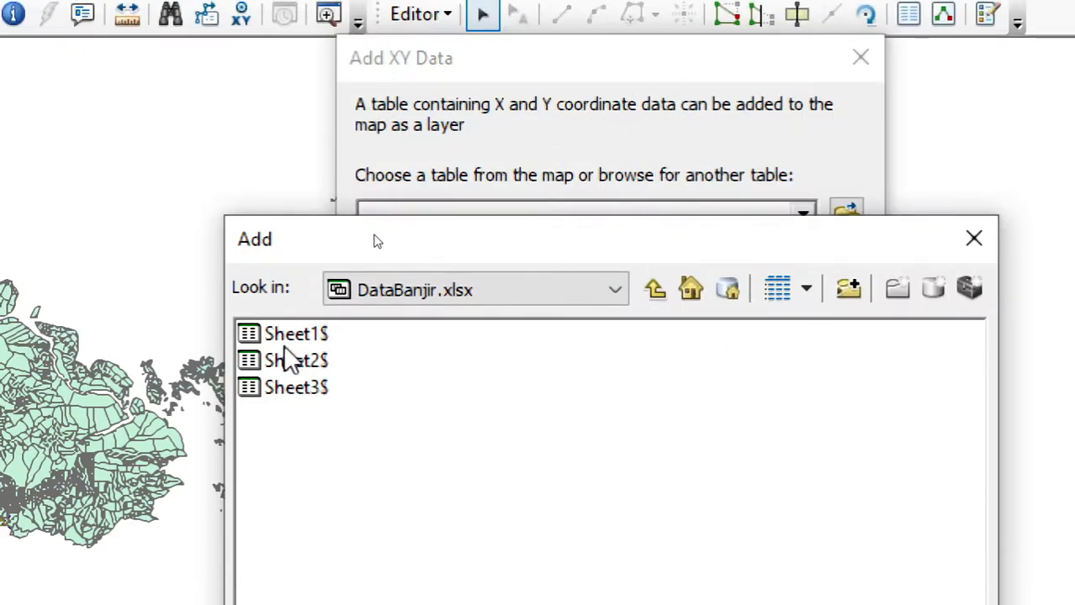
{"action": "left_click", "coordinate": [288, 336]}
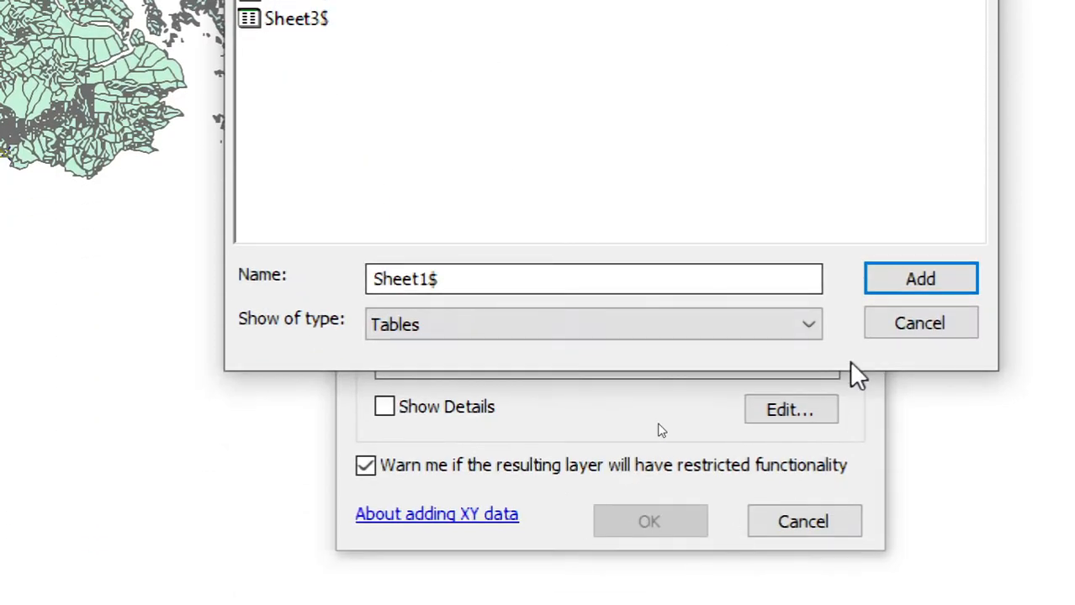
{"action": "left_click", "coordinate": [917, 523]}
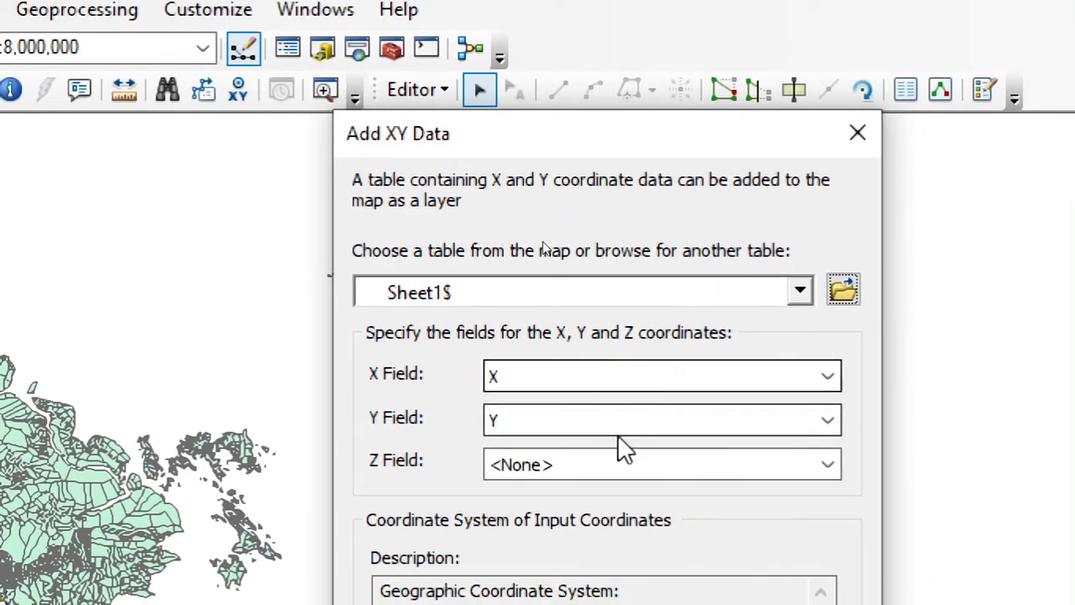
Assign the table's Y column as the Y coordinate field for the XY data.
{"action": "left_click", "coordinate": [618, 426]}
{"action": "left_click", "coordinate": [552, 511]}
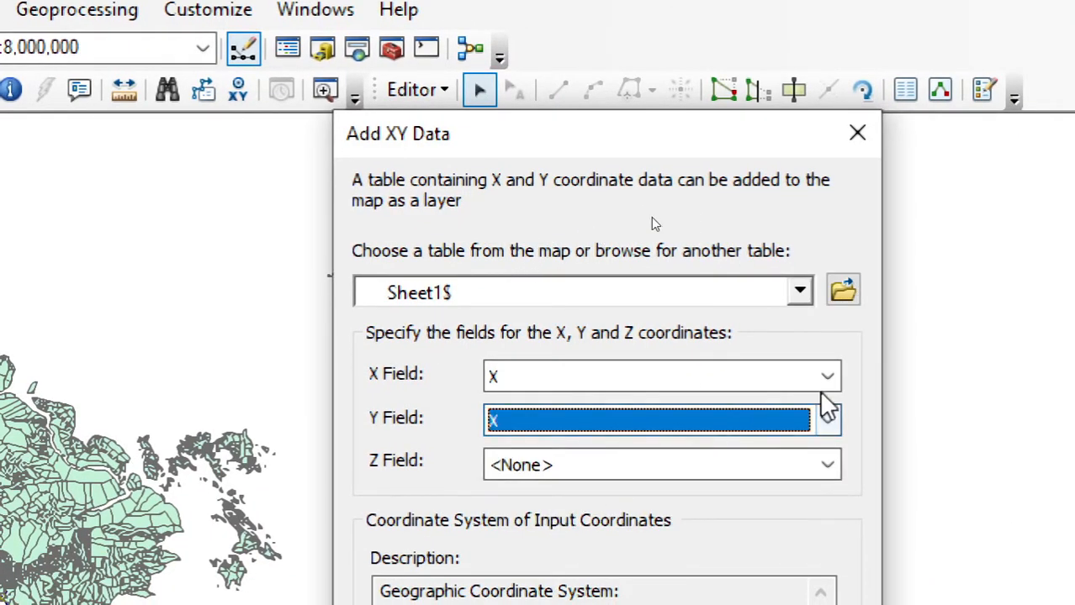
{"action": "left_click", "coordinate": [775, 425]}
{"action": "left_click", "coordinate": [734, 491]}
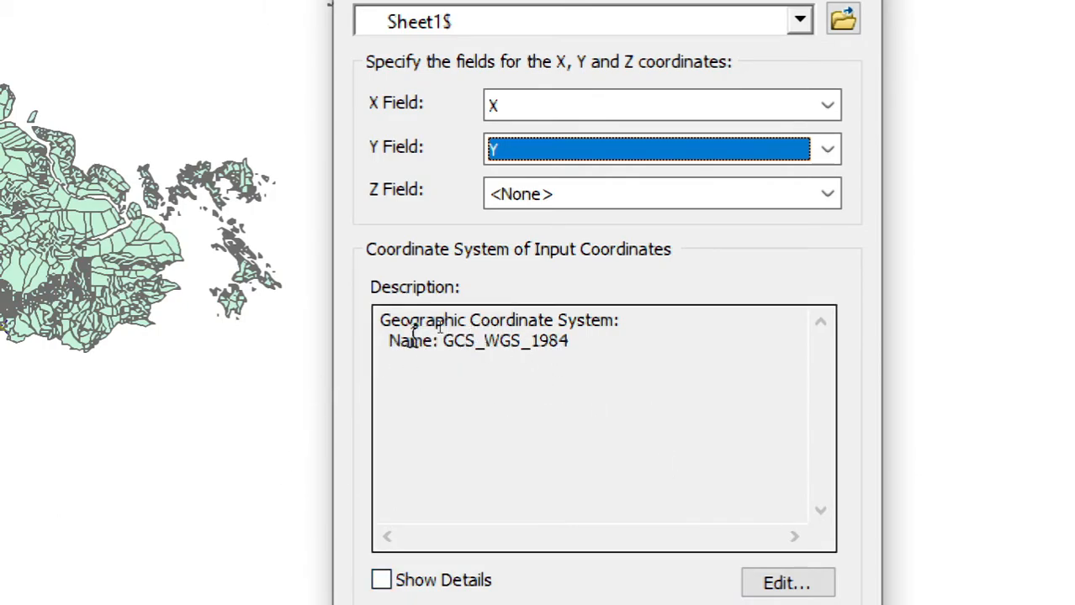
Keep GCS_WGS_1984 as the input coordinate system and add the flood points to the map, accepting the missing Object-ID notice.
{"action": "left_click_drag", "start_coordinate": [392, 328], "coordinate": [601, 333]}
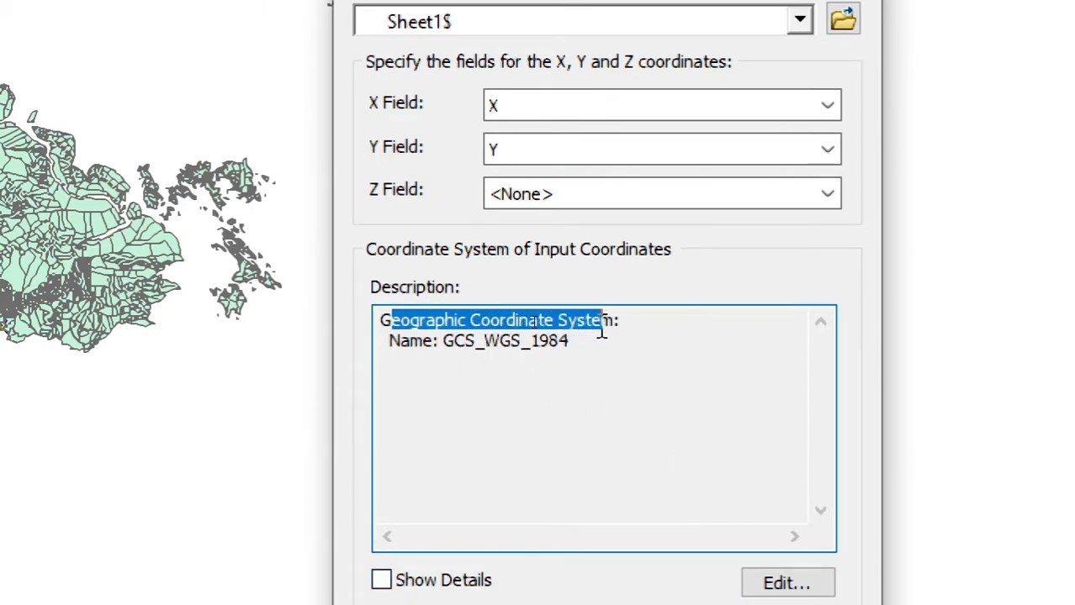
{"action": "left_click_drag", "start_coordinate": [484, 343], "coordinate": [597, 345]}
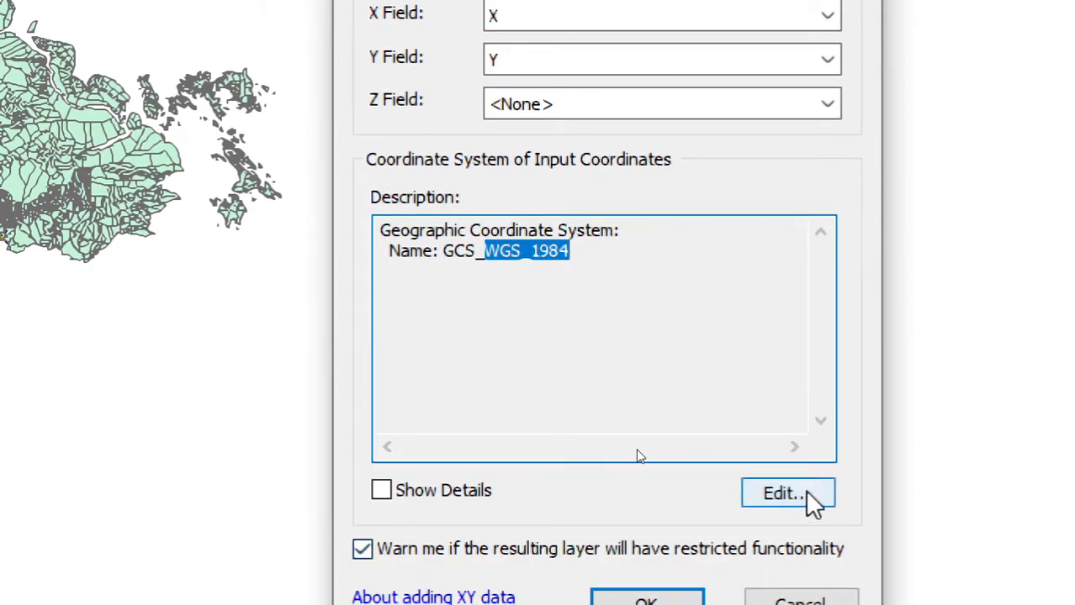
{"action": "left_click", "coordinate": [693, 601]}
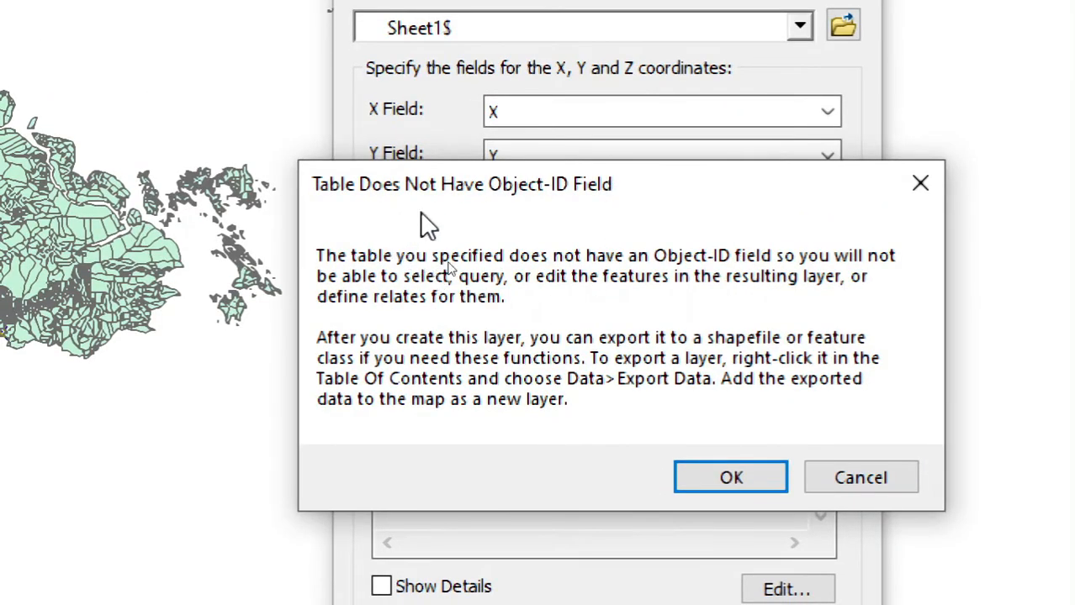
{"action": "left_click", "coordinate": [743, 478]}
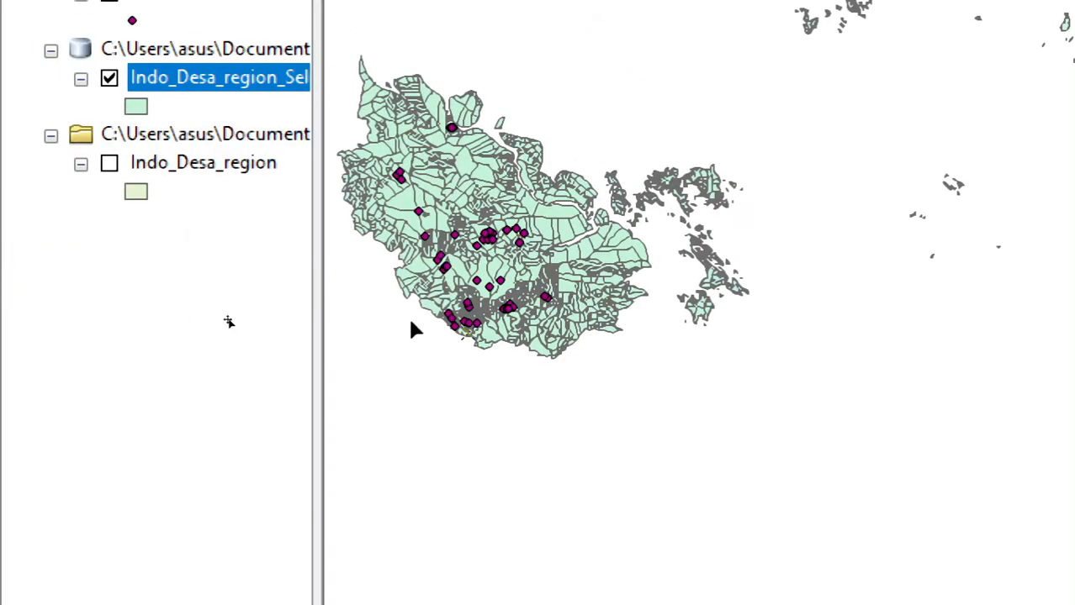
{"action": "scroll", "coordinate": [490, 249], "scroll_direction": "up", "scroll_amount": 1}
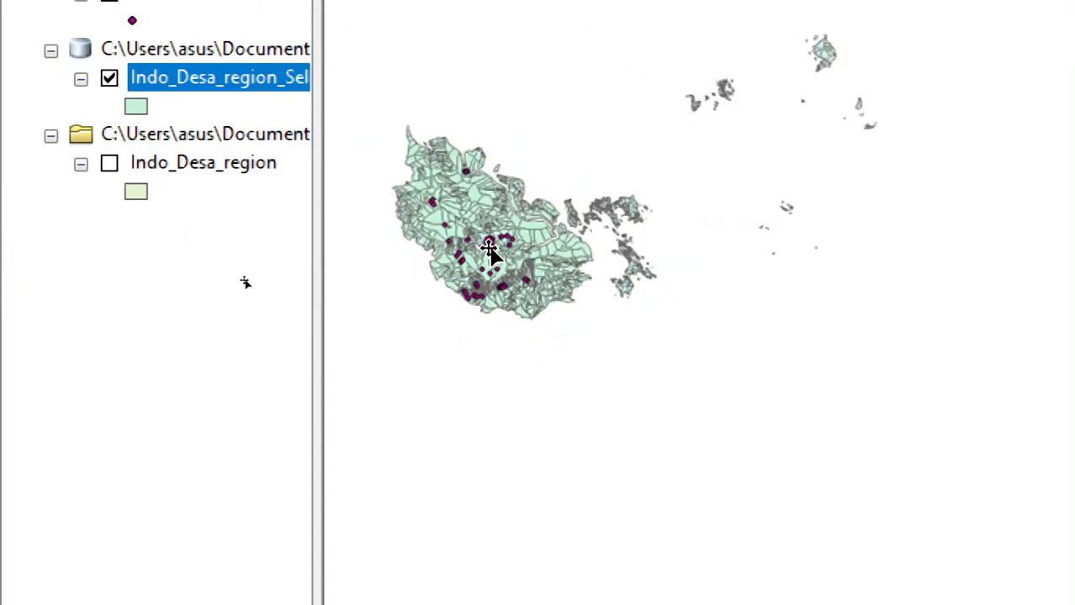
{"action": "scroll", "coordinate": [490, 250], "scroll_direction": "down", "scroll_amount": 3}
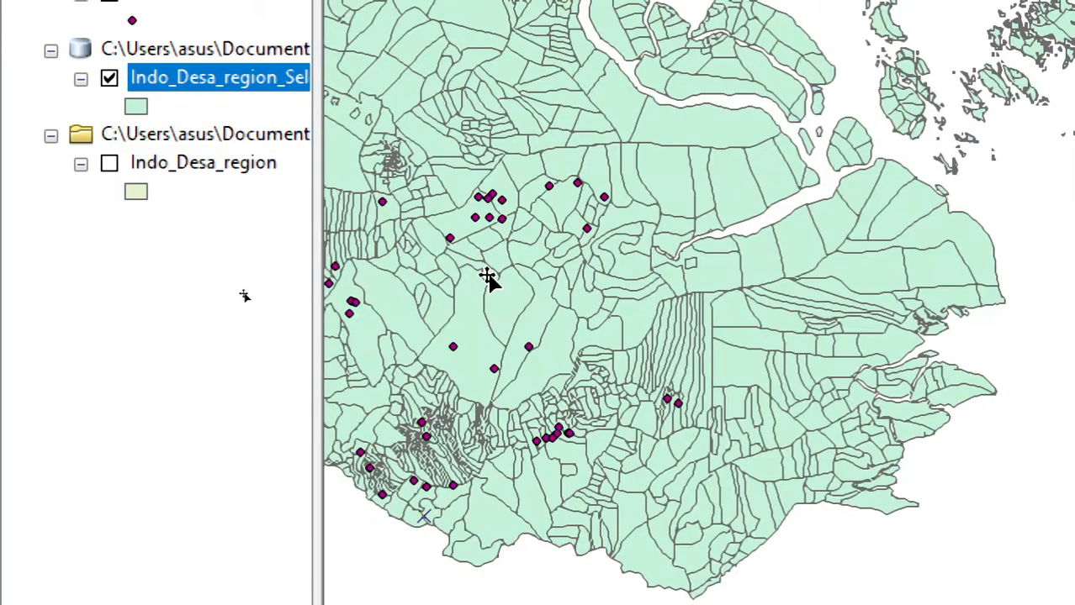
{"action": "left_click", "coordinate": [559, 303]}
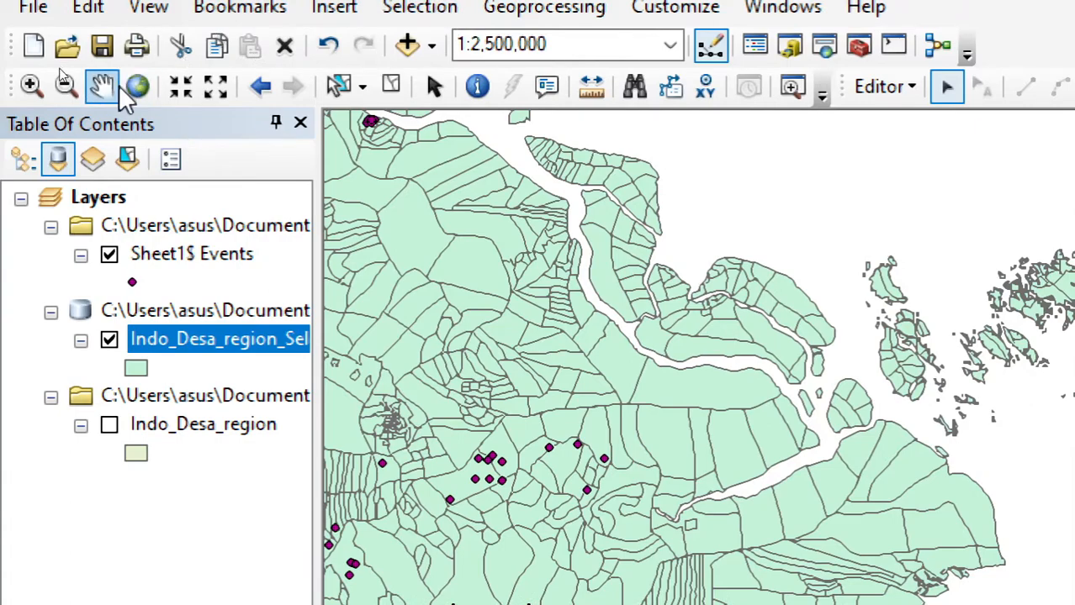
{"action": "left_click", "coordinate": [135, 87]}
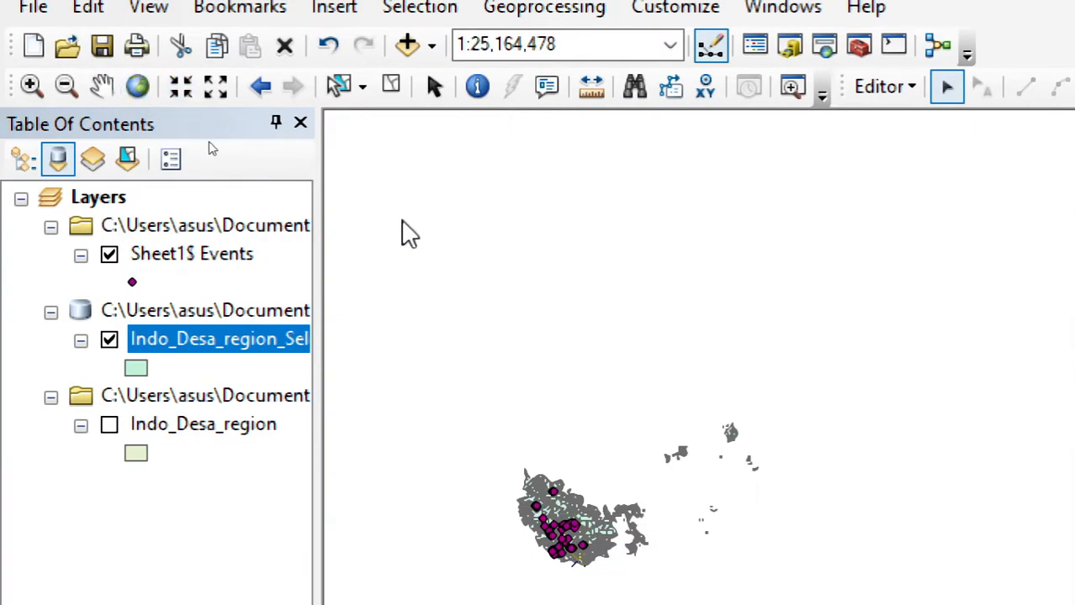
{"action": "scroll", "coordinate": [560, 315], "scroll_direction": "down", "scroll_amount": 2}
{"action": "scroll", "coordinate": [562, 311], "scroll_direction": "up", "scroll_amount": 5}
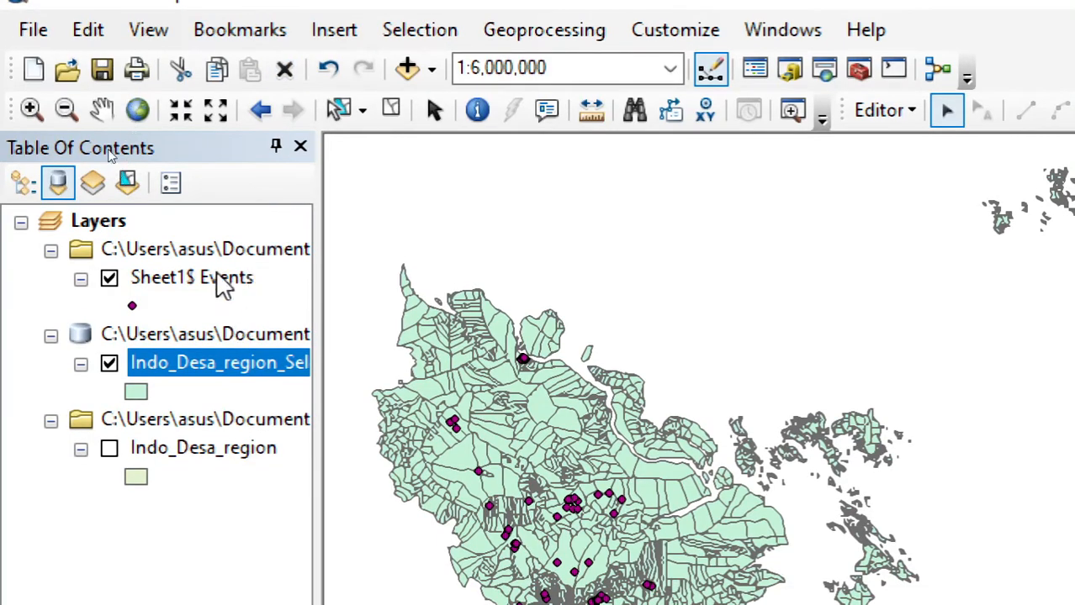
Set up an export of all Sheet1$ Events features to Default.gdb, naming the output feature class Export_Output_Banjir.
{"action": "left_click", "coordinate": [221, 22]}
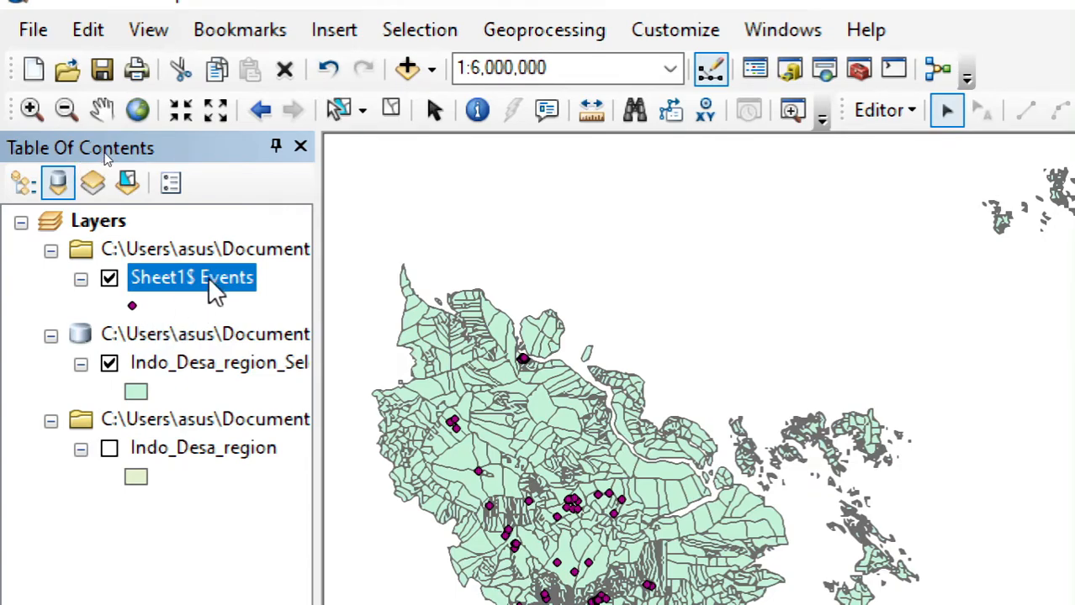
{"action": "right_click", "coordinate": [165, 292]}
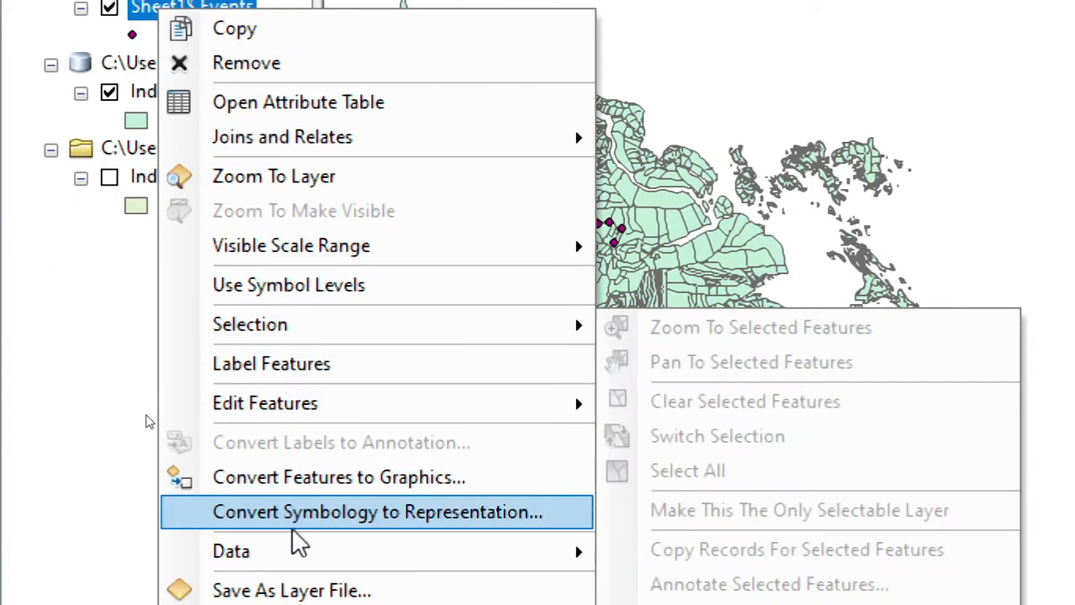
{"action": "mouse_move", "coordinate": [420, 559]}
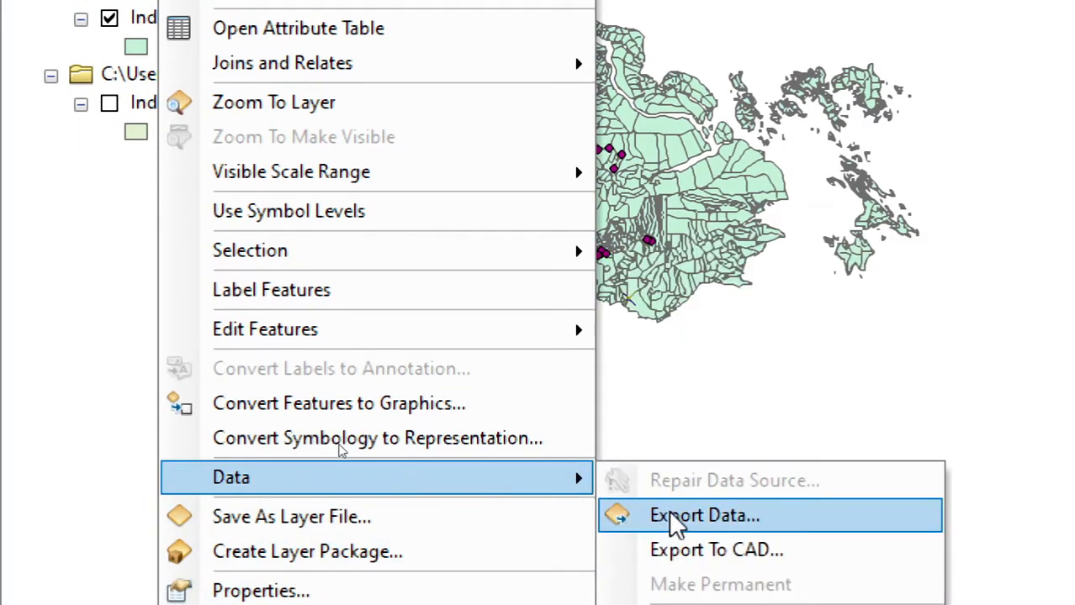
{"action": "left_click", "coordinate": [690, 517]}
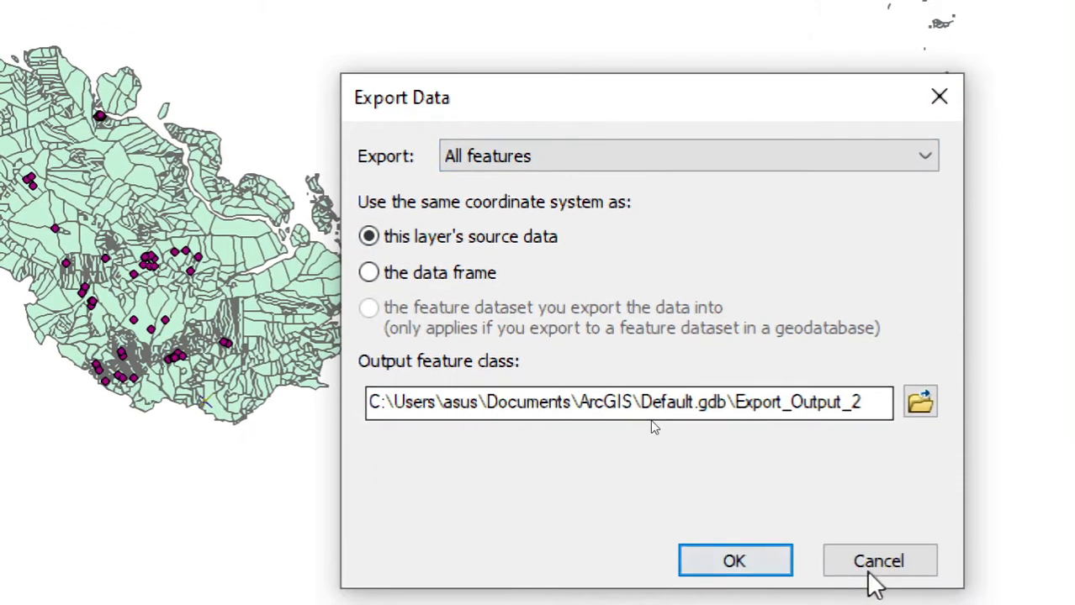
{"action": "left_click", "coordinate": [867, 404]}
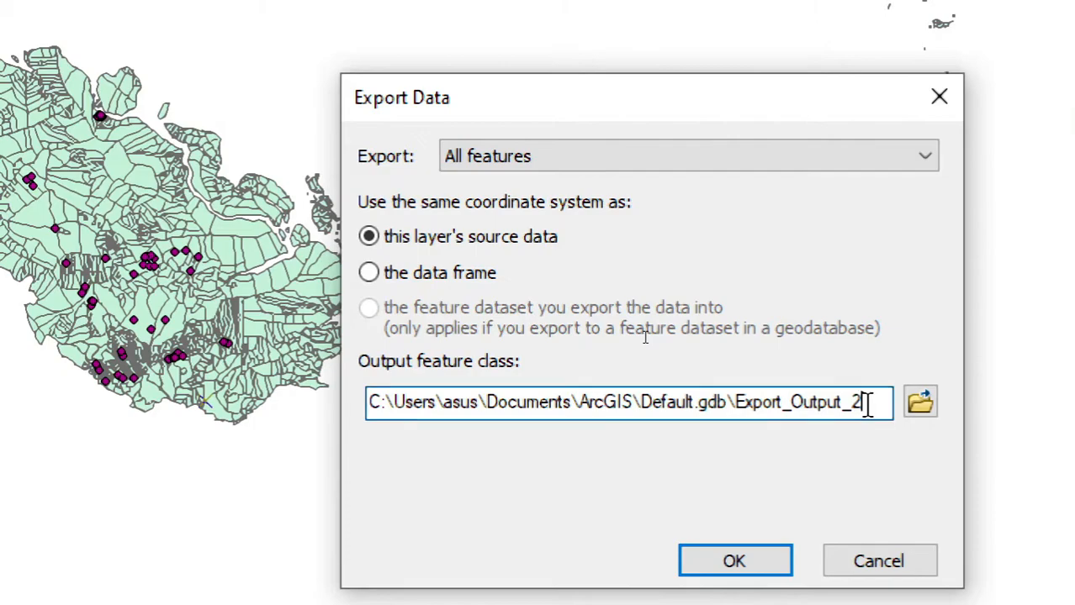
{"action": "key", "text": "BackSpace"}
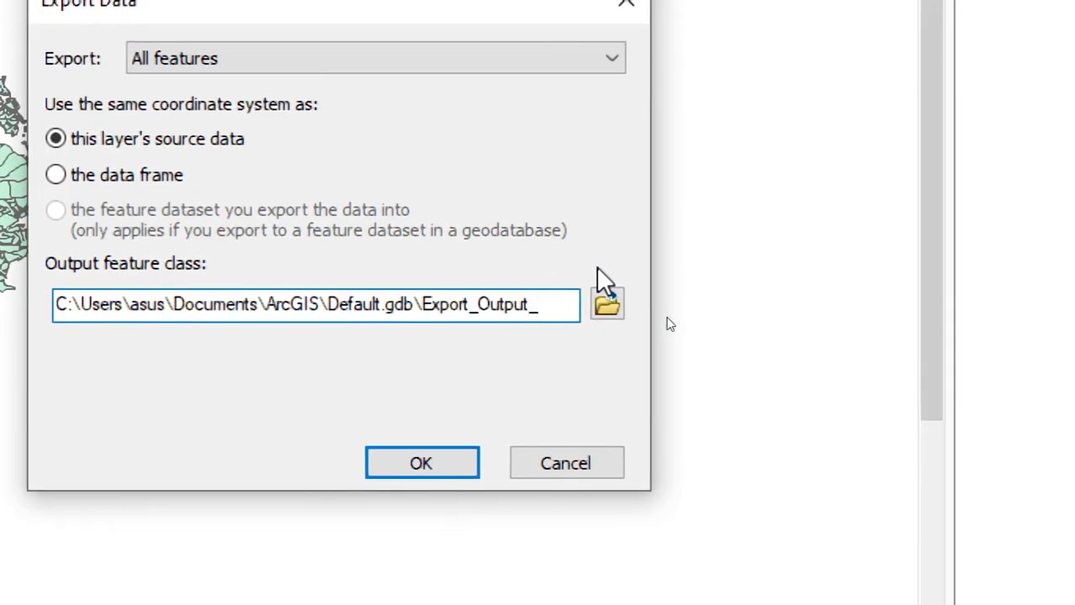
{"action": "type", "text": "Ban"}
{"action": "type", "text": "jir"}
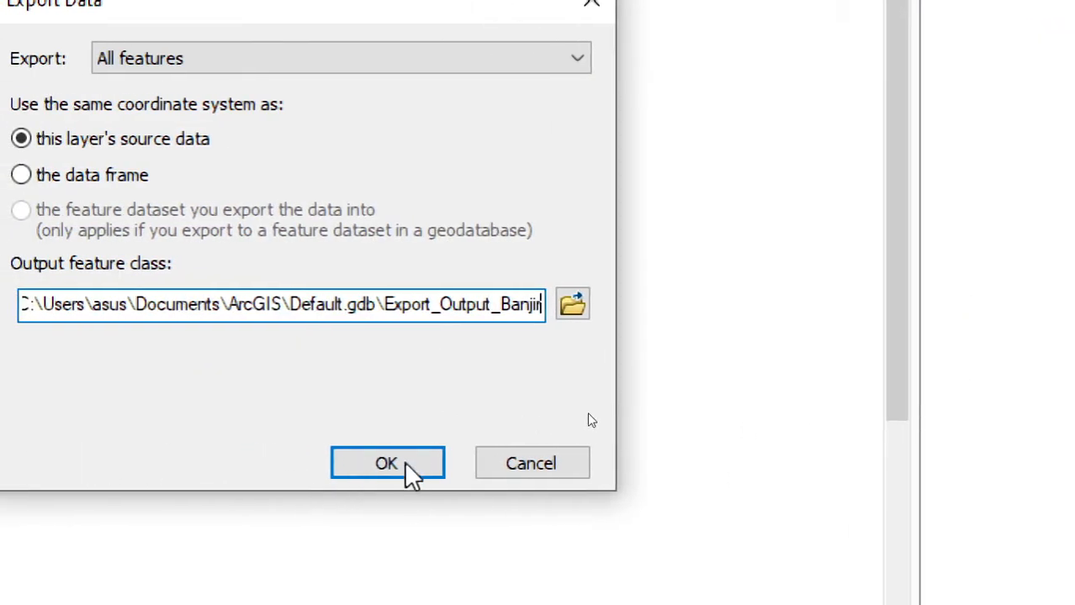
Run the export with the result added to the map as a layer, and hide the Sheet1$ Events layer.
{"action": "left_click", "coordinate": [405, 463]}
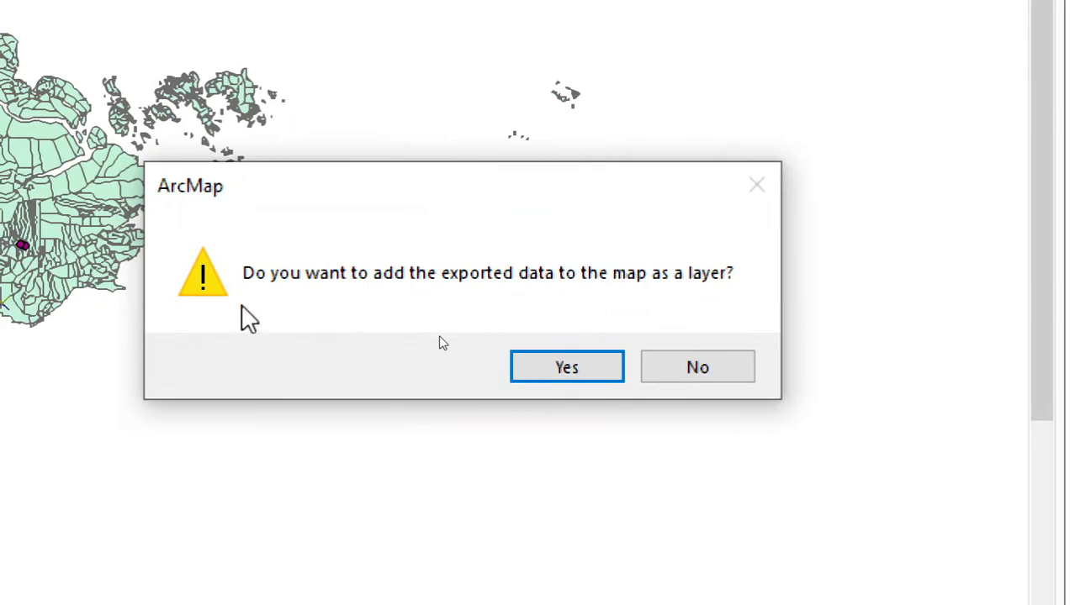
{"action": "left_click", "coordinate": [565, 366]}
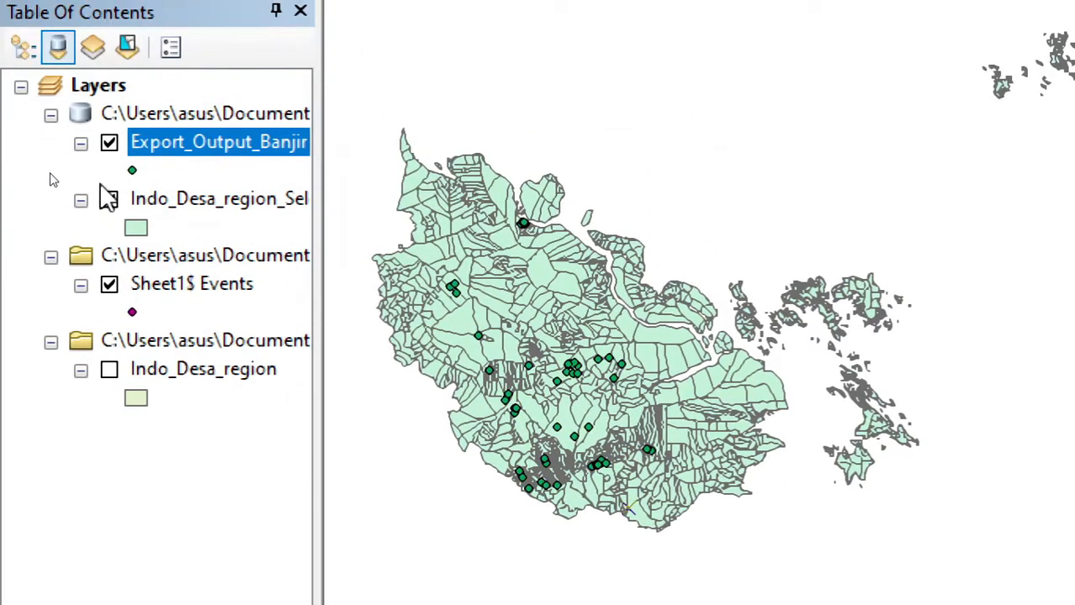
{"action": "left_click", "coordinate": [109, 285]}
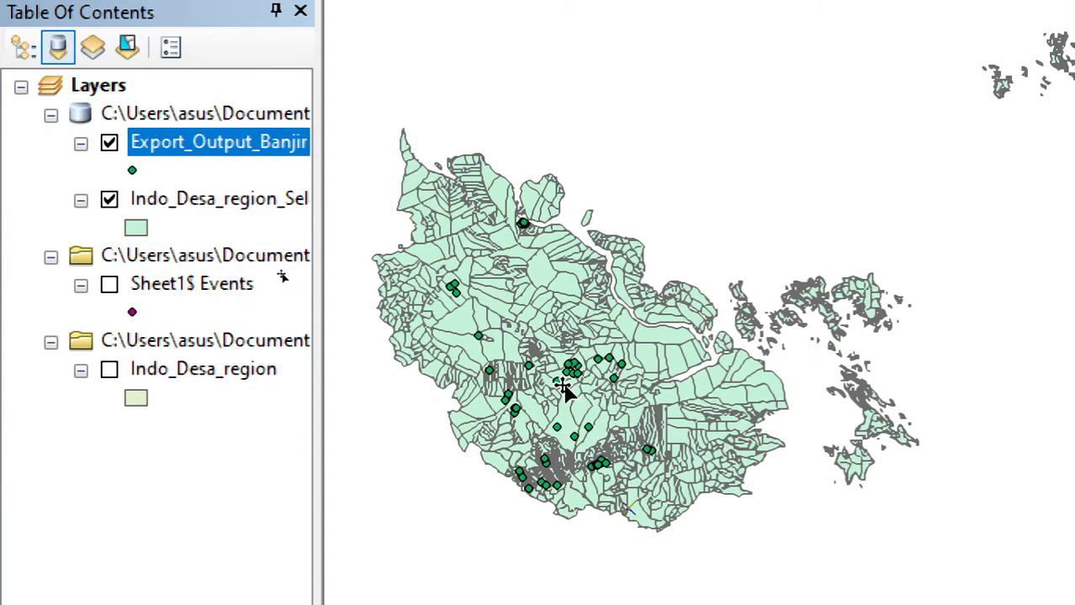
Review the records in the attribute table of the Export_Output_Banjir layer and close the table.
{"action": "right_click", "coordinate": [261, 137]}
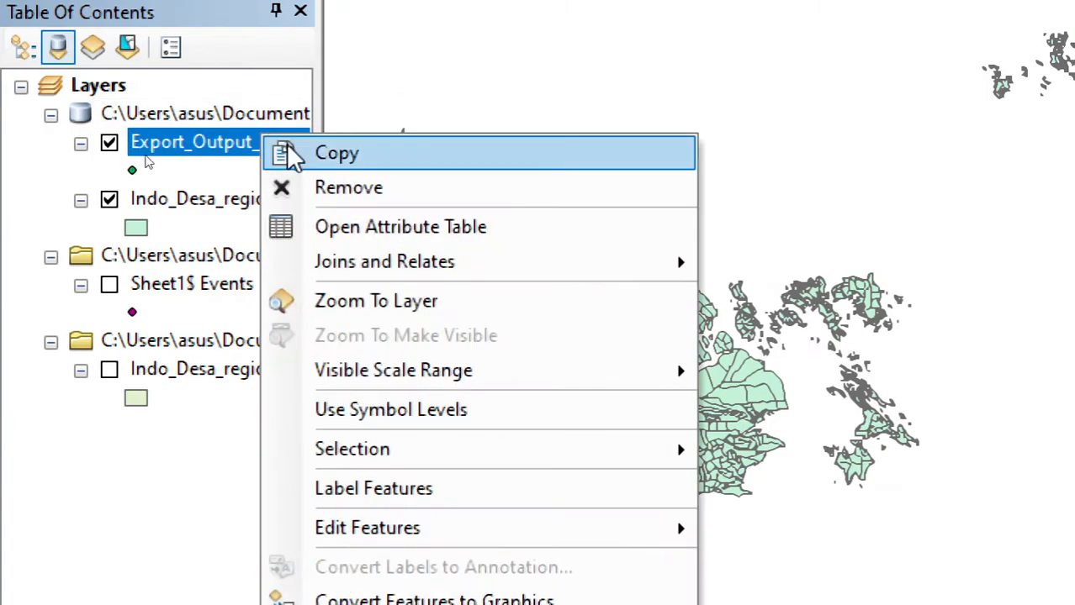
{"action": "left_click", "coordinate": [339, 224]}
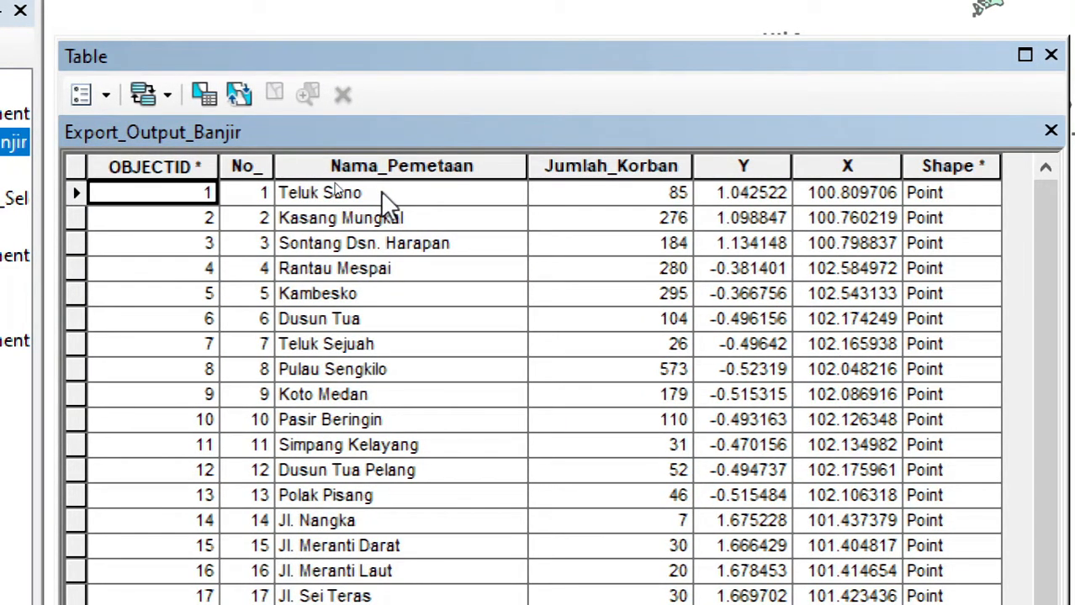
{"action": "scroll", "coordinate": [380, 191], "scroll_direction": "down", "scroll_amount": 4}
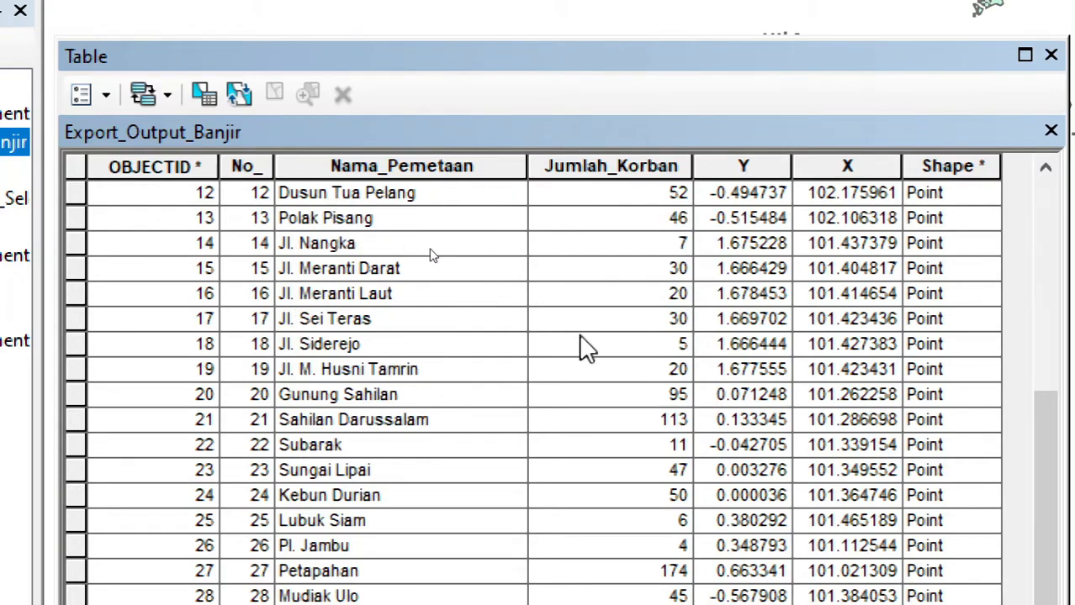
{"action": "scroll", "coordinate": [584, 350], "scroll_direction": "up", "scroll_amount": 3}
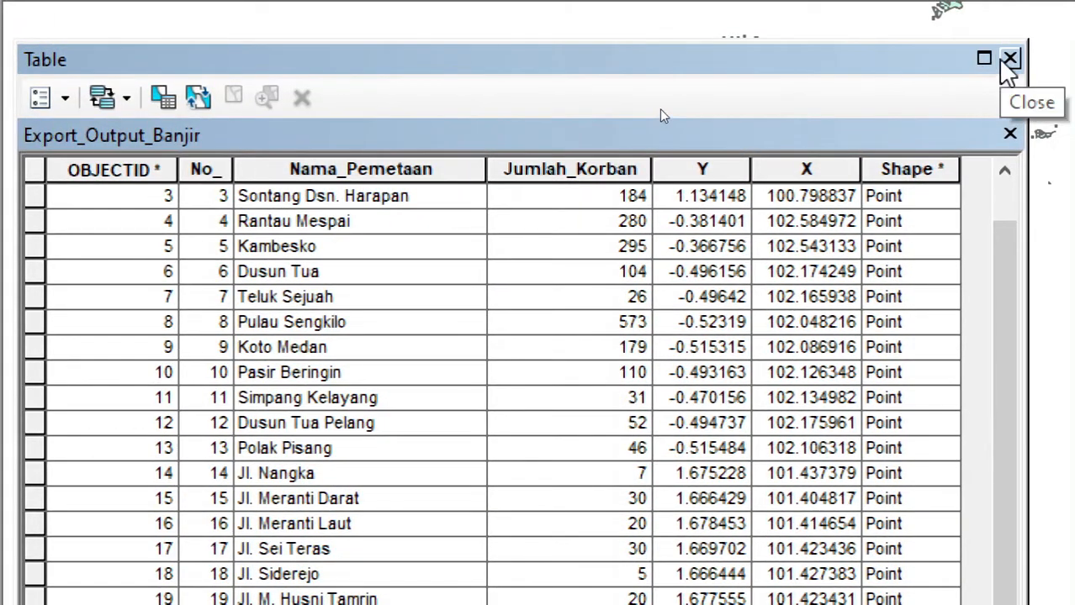
{"action": "left_click", "coordinate": [1036, 58]}
Label the Export_Output_Banjir points with the Nama_Pemetaan field in the Roboto font.
{"action": "right_click", "coordinate": [221, 144]}
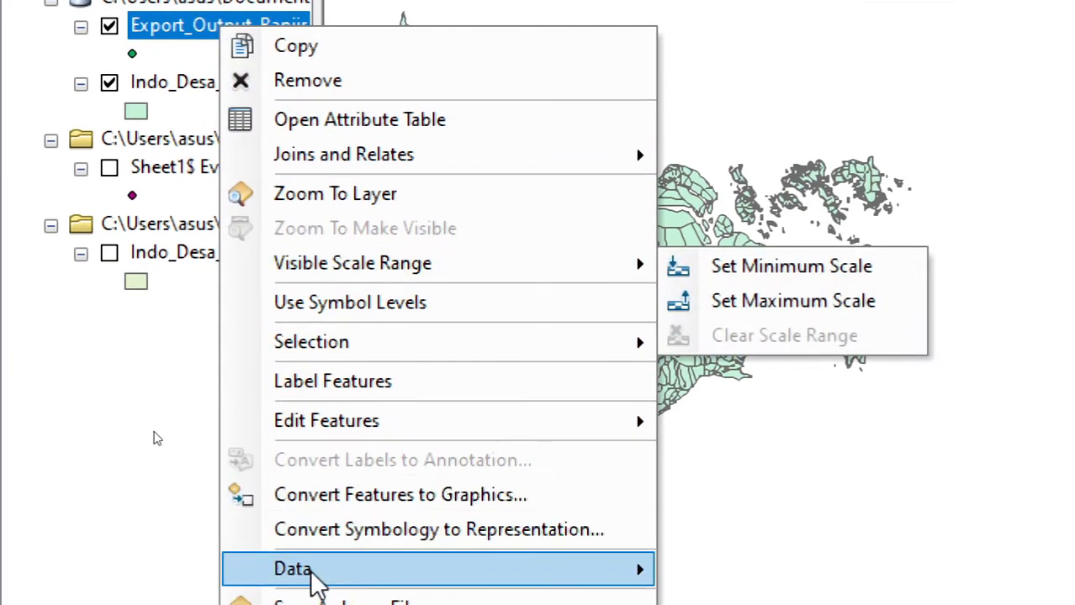
{"action": "left_click", "coordinate": [299, 510]}
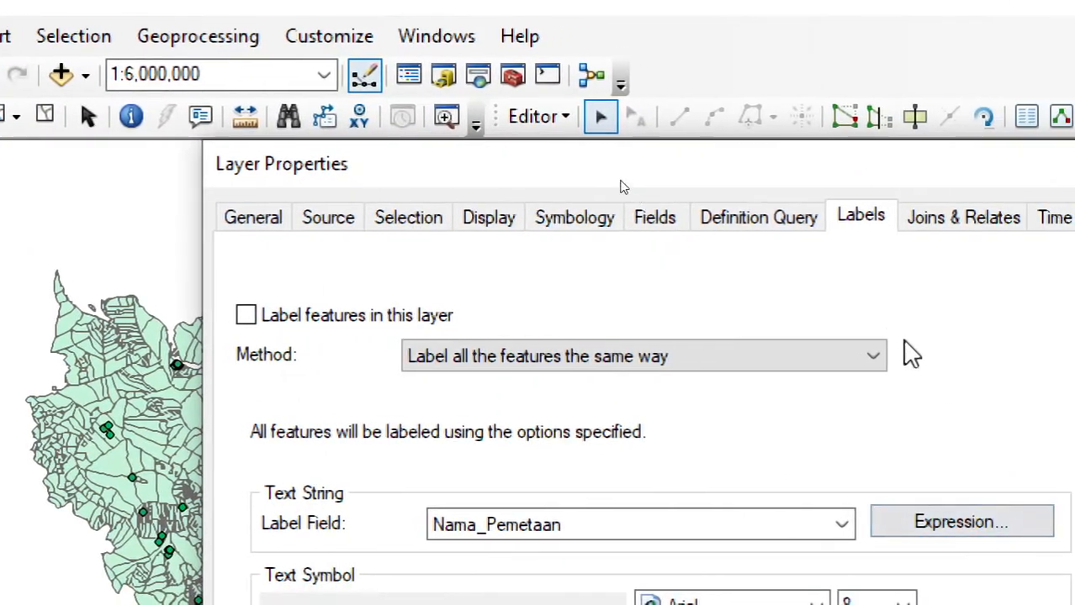
{"action": "left_click", "coordinate": [770, 217]}
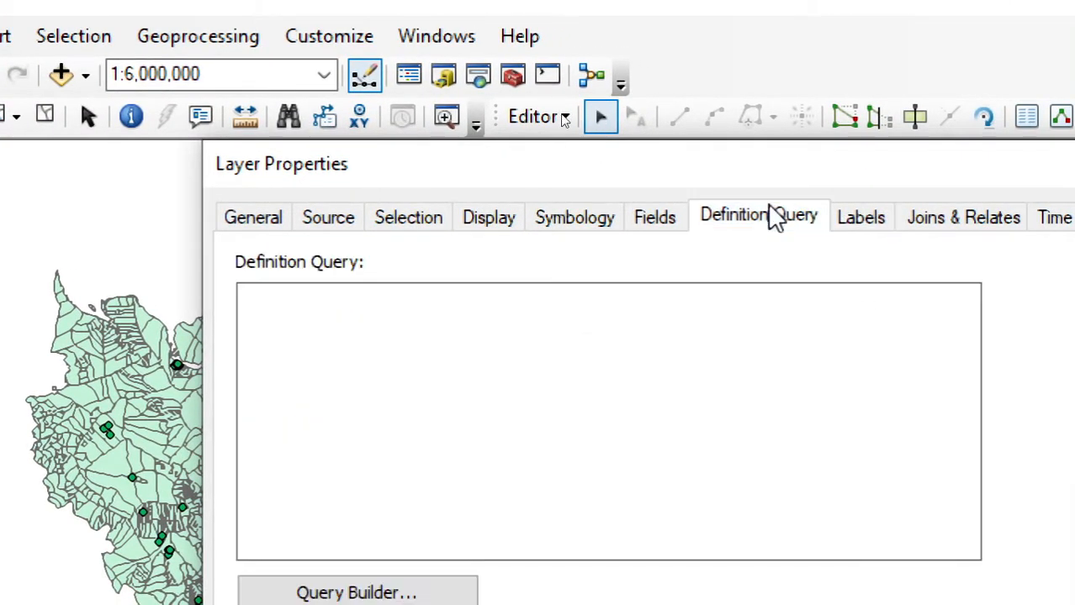
{"action": "left_click", "coordinate": [870, 221]}
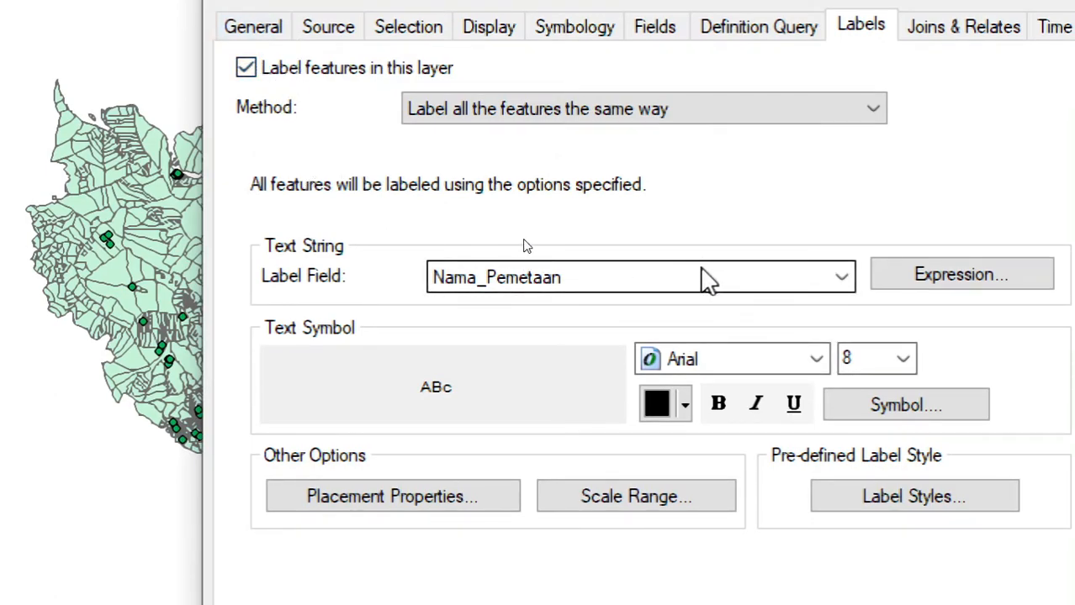
{"action": "left_click", "coordinate": [723, 361]}
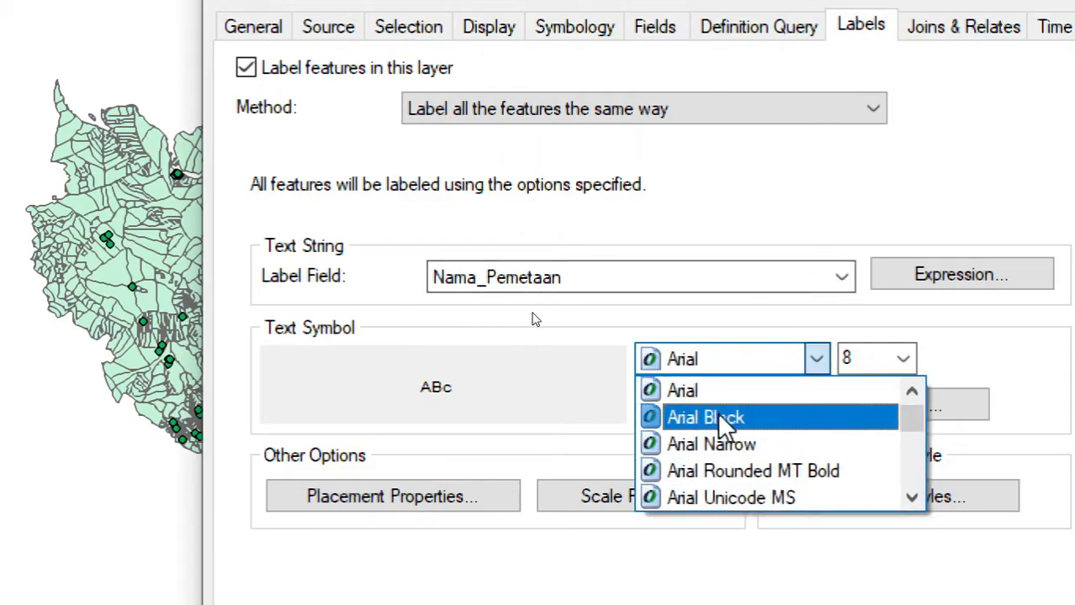
{"action": "key", "text": "r"}
{"action": "scroll", "coordinate": [717, 413], "scroll_direction": "down", "scroll_amount": 2}
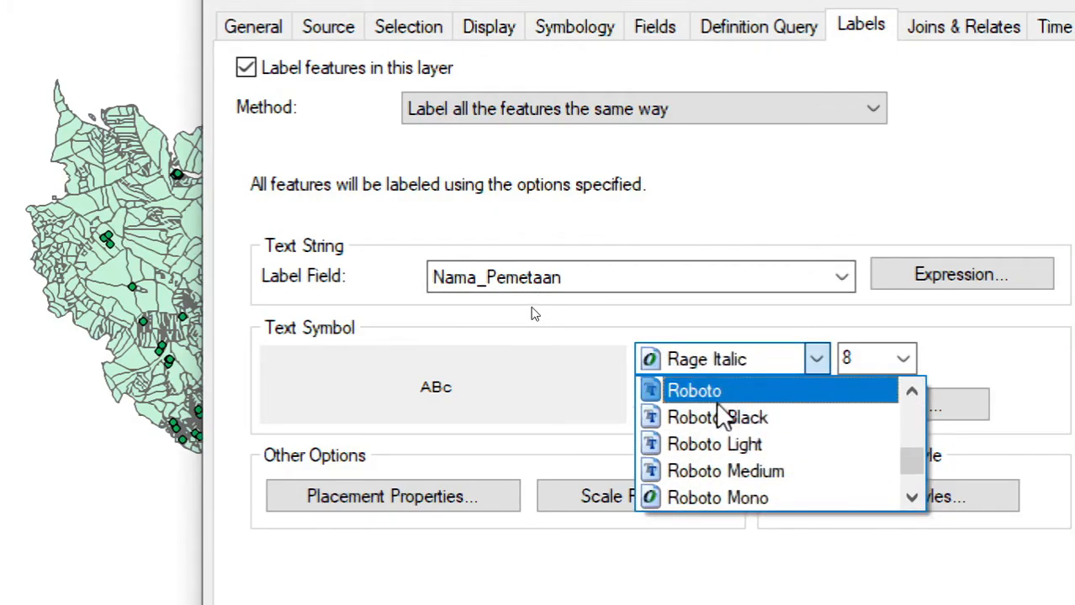
{"action": "left_click", "coordinate": [711, 393]}
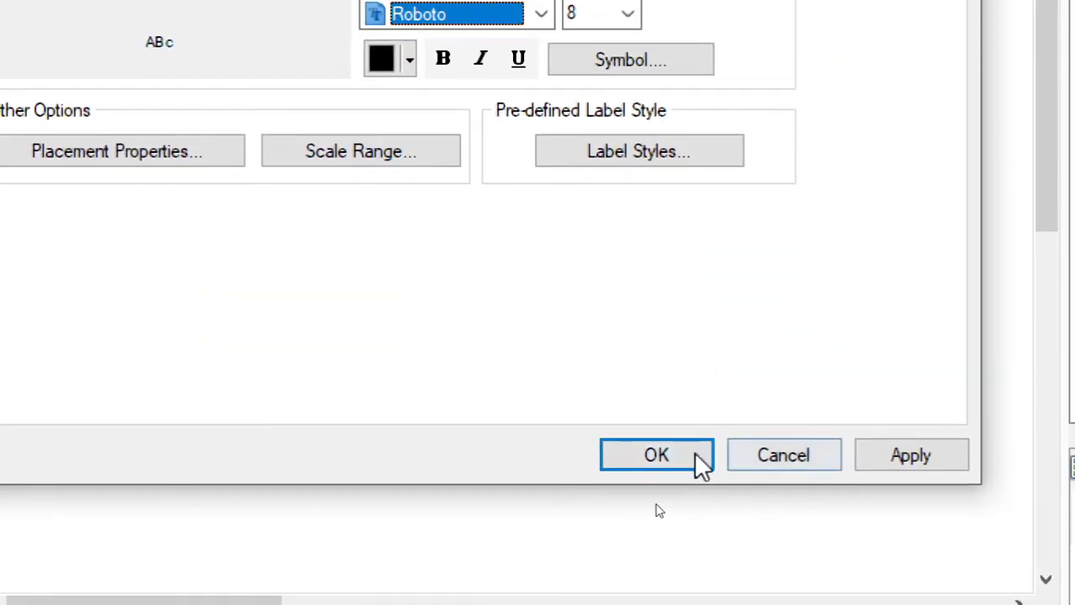
{"action": "left_click", "coordinate": [960, 604]}
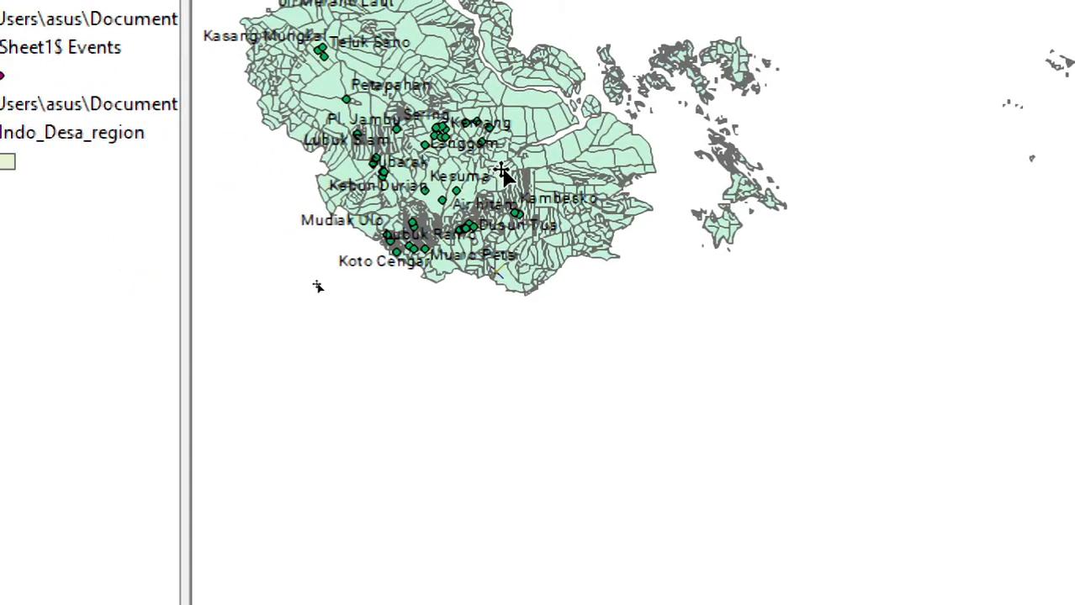
Examine the placement and legibility of the flood point labels across Riau at several map scales.
{"action": "scroll", "coordinate": [504, 185], "scroll_direction": "down", "scroll_amount": 3}
{"action": "scroll", "coordinate": [509, 197], "scroll_direction": "up", "scroll_amount": 5}
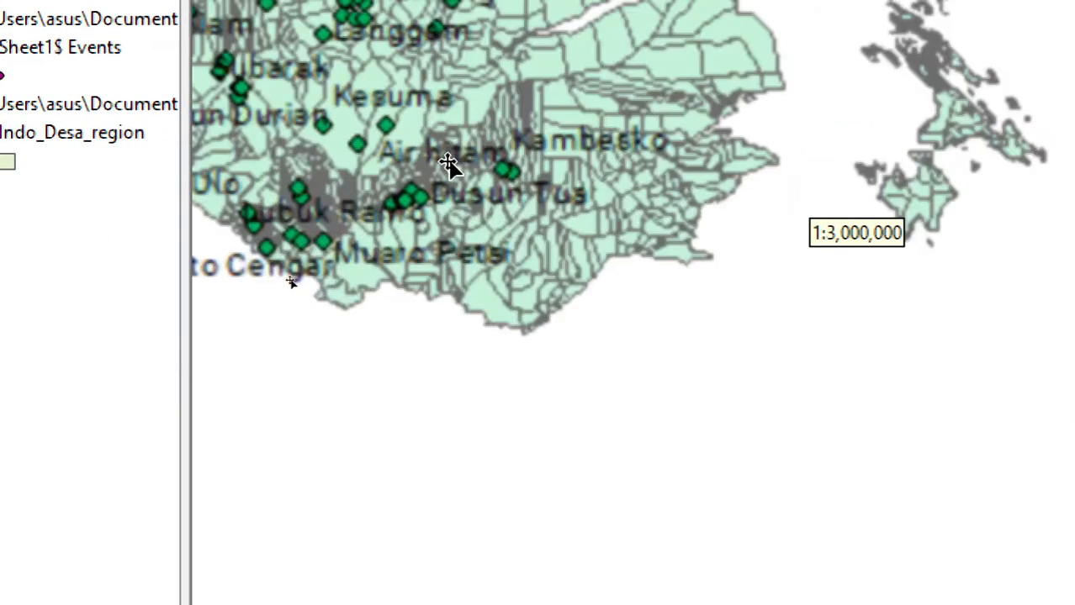
{"action": "scroll", "coordinate": [444, 138], "scroll_direction": "up", "scroll_amount": 2}
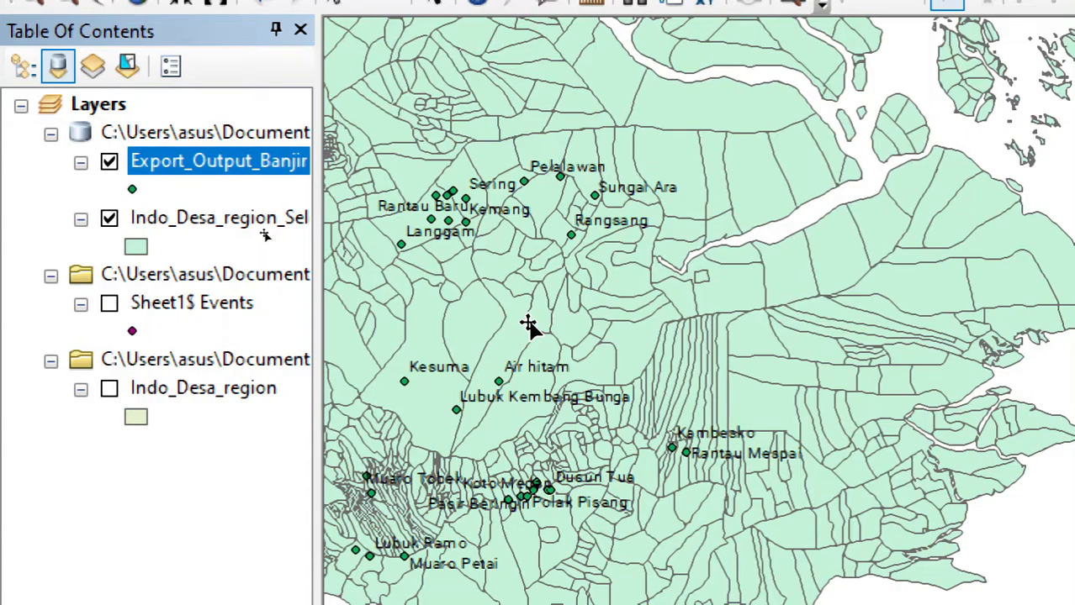
{"action": "scroll", "coordinate": [528, 327], "scroll_direction": "down", "scroll_amount": 3}
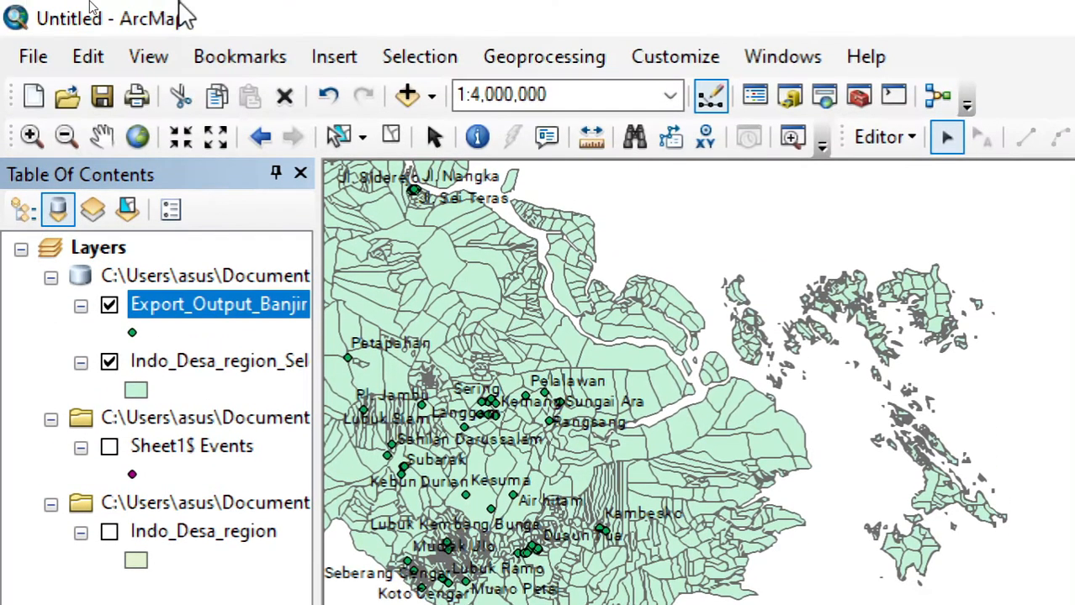
{"action": "left_click", "coordinate": [138, 136]}
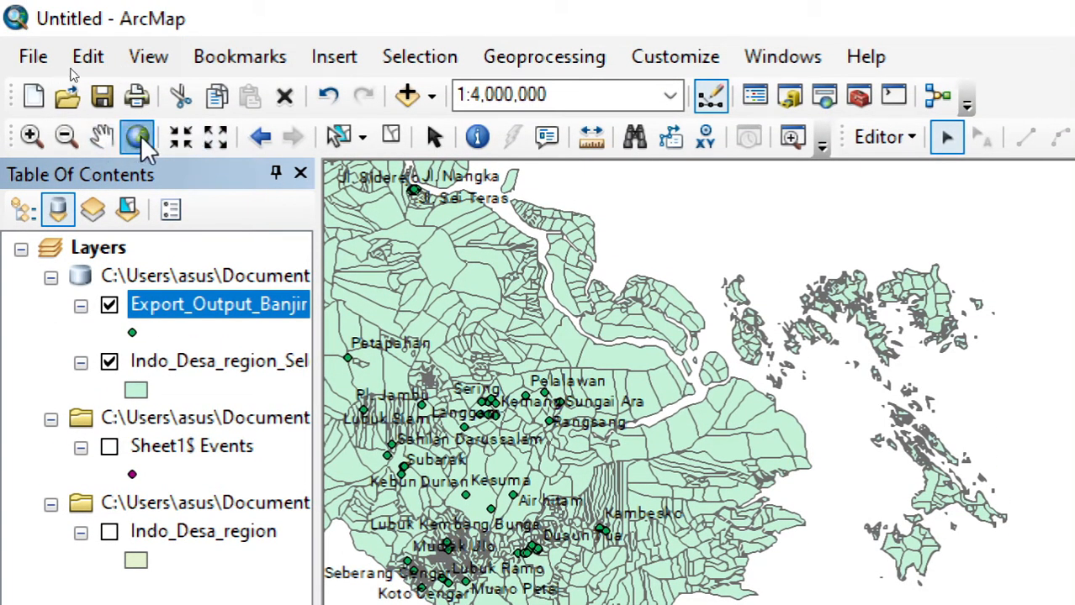
{"action": "scroll", "coordinate": [590, 197], "scroll_direction": "down", "scroll_amount": 2}
{"action": "scroll", "coordinate": [590, 197], "scroll_direction": "up", "scroll_amount": 3}
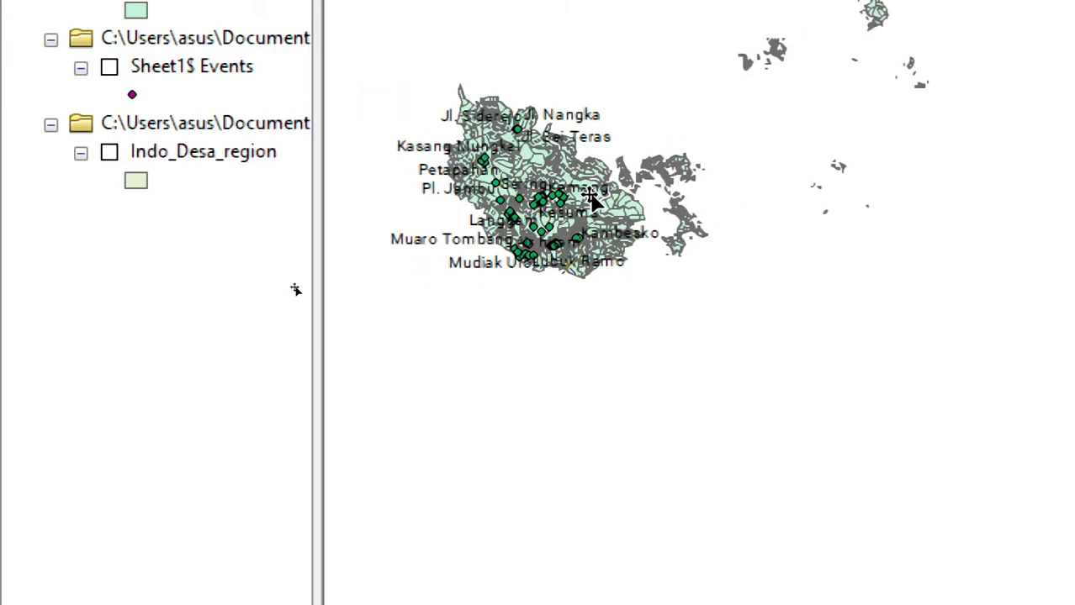
{"action": "scroll", "coordinate": [559, 183], "scroll_direction": "up", "scroll_amount": 1}
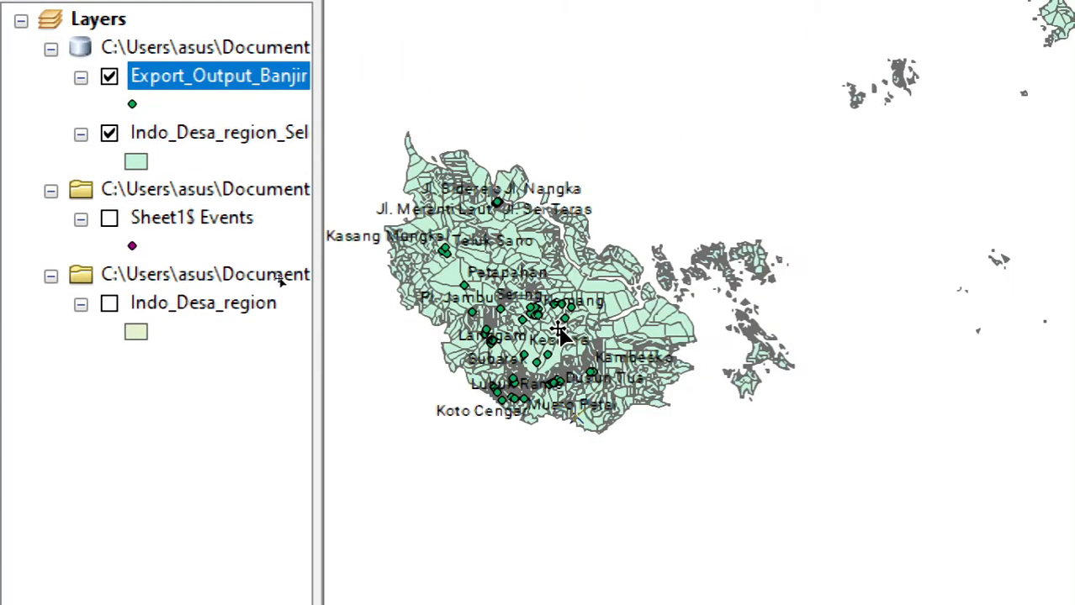